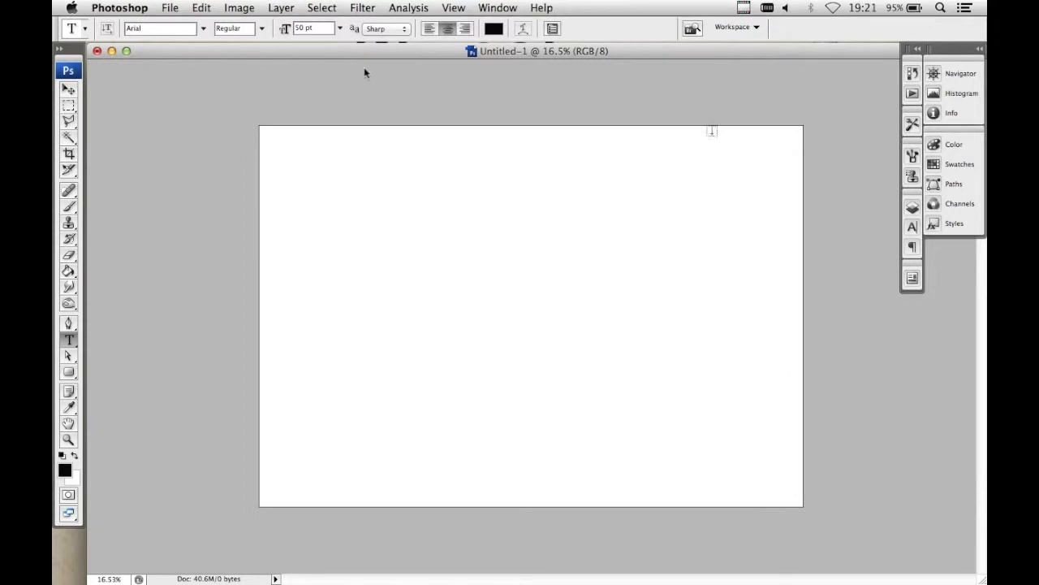
# - Set the font to Allstar, draw a large text box across most of the canvas, and enter the trial text "TEST"
pyautogui.click(146, 31)
pyautogui.write('Allstar')
pyautogui.press('Return')
pyautogui.moveTo(333, 160); pyautogui.dragTo(732, 481)
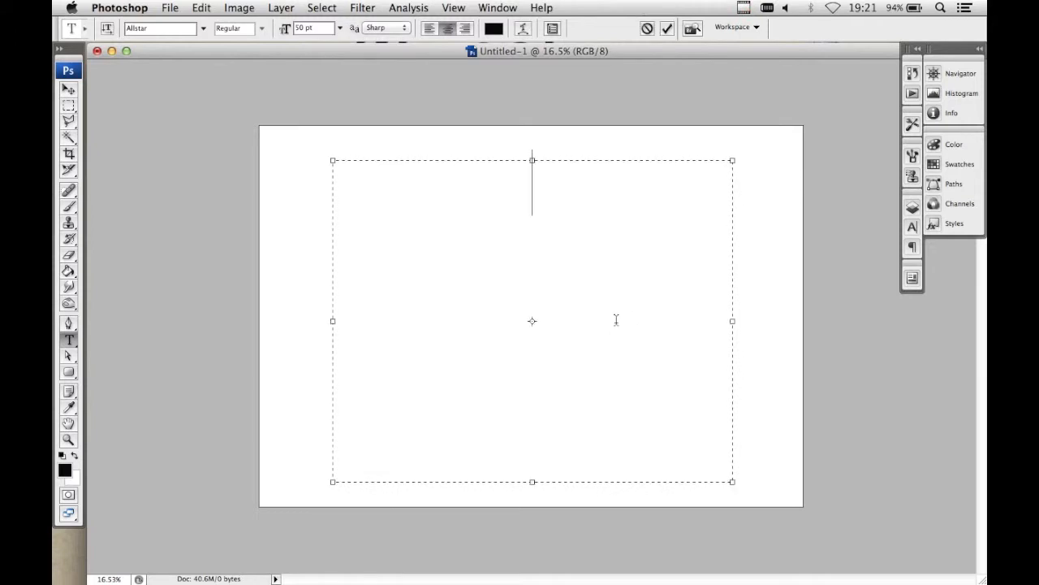
pyautogui.write('TEST')
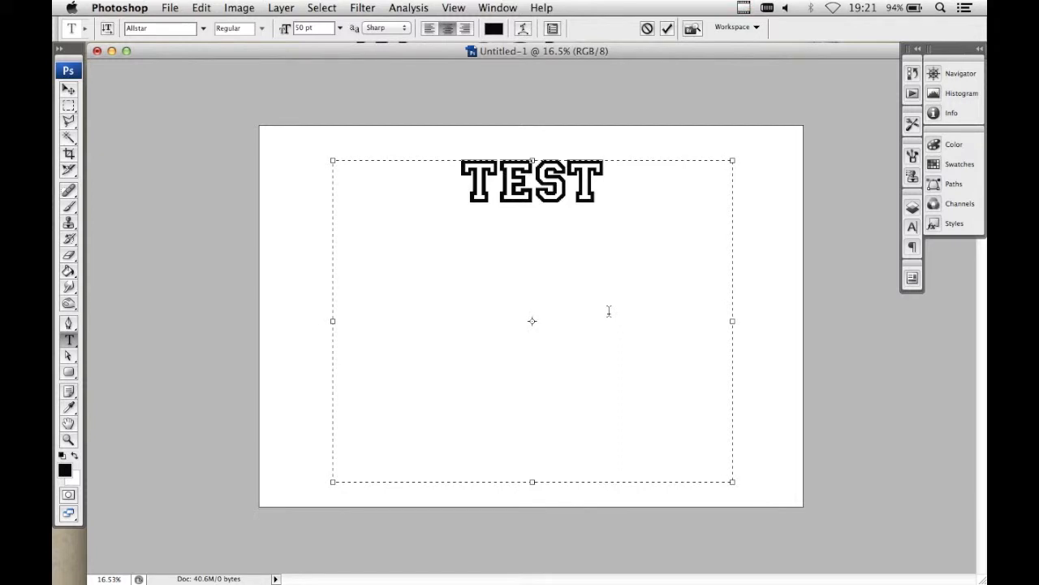
# - Replace the trial text with "A DREAM X 1,000,000 = CHAOS"
pyautogui.press('super+a')
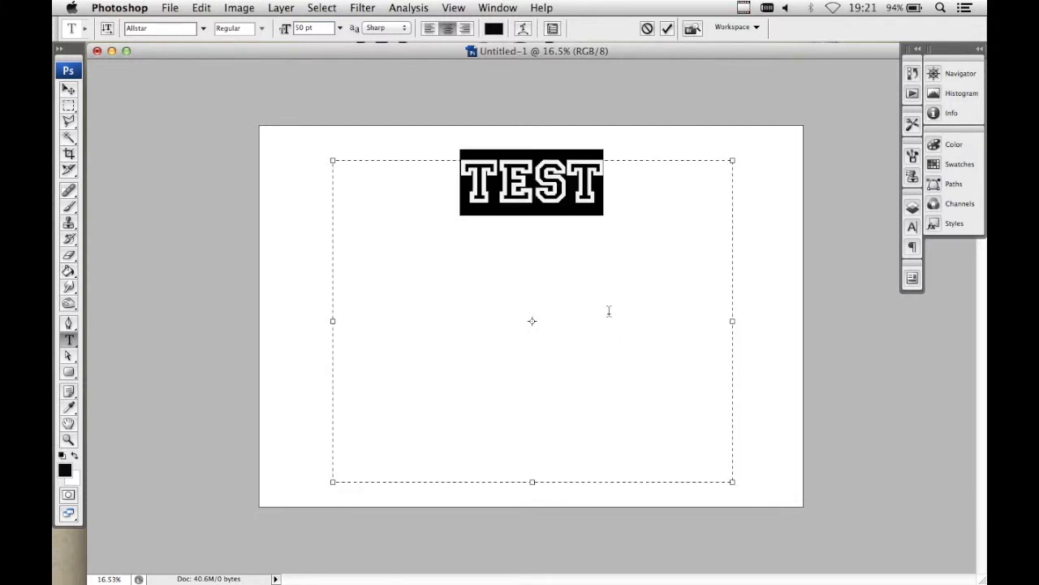
pyautogui.write('A DREA')
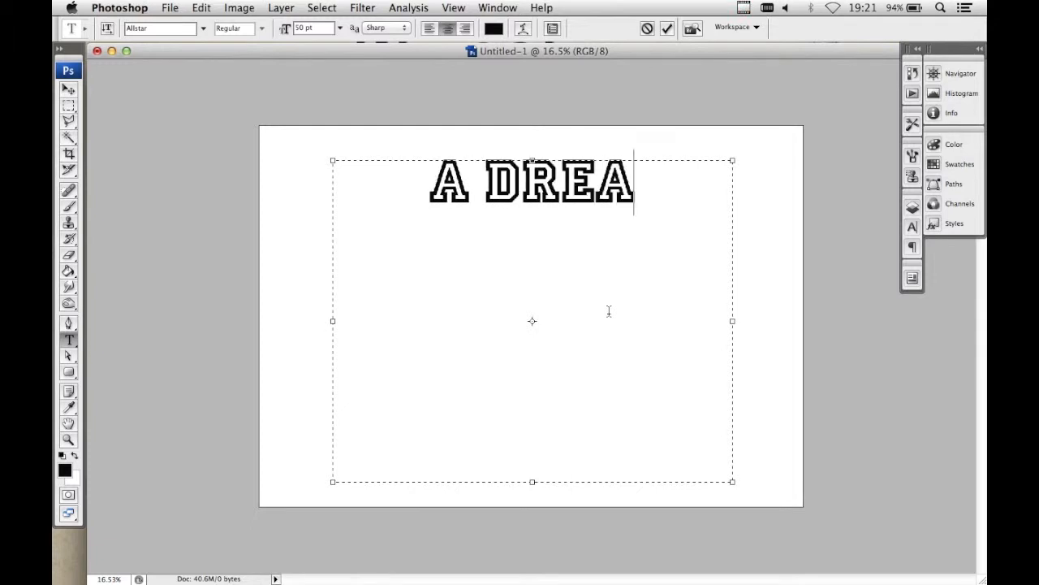
pyautogui.write('M X')
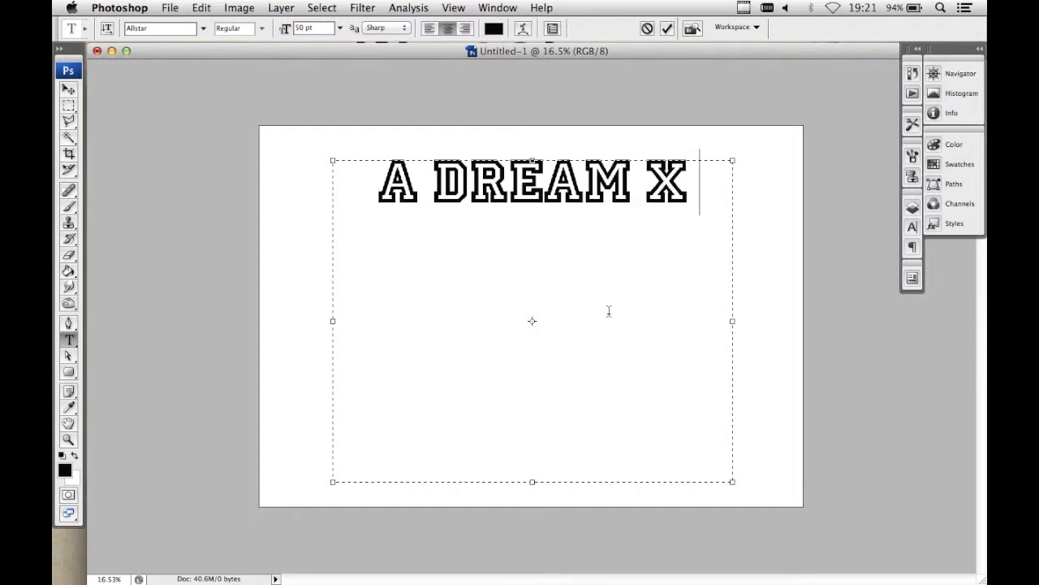
pyautogui.press('BackSpace')
pyautogui.write('1')
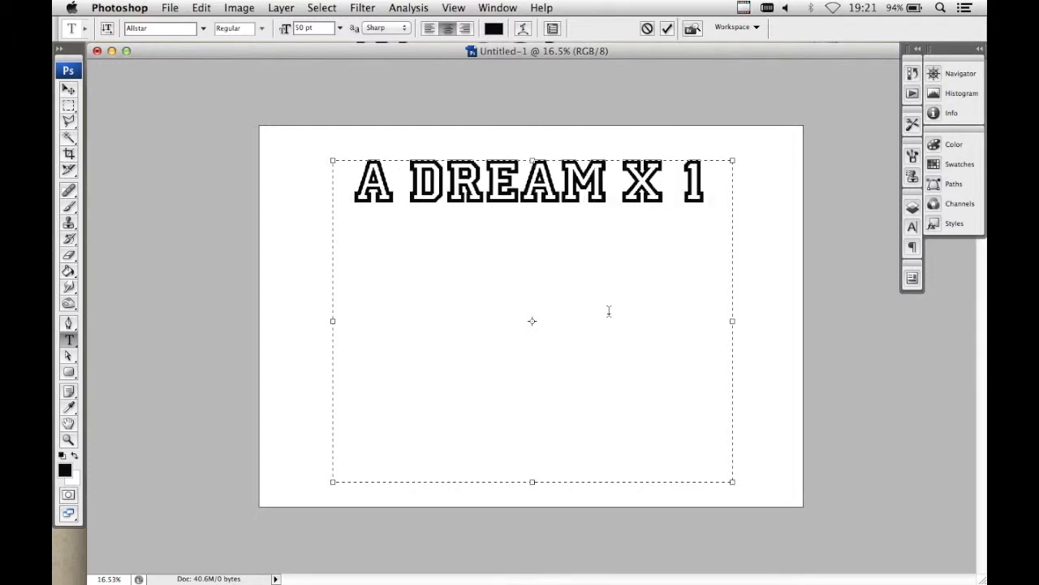
pyautogui.write(',000,000 =')
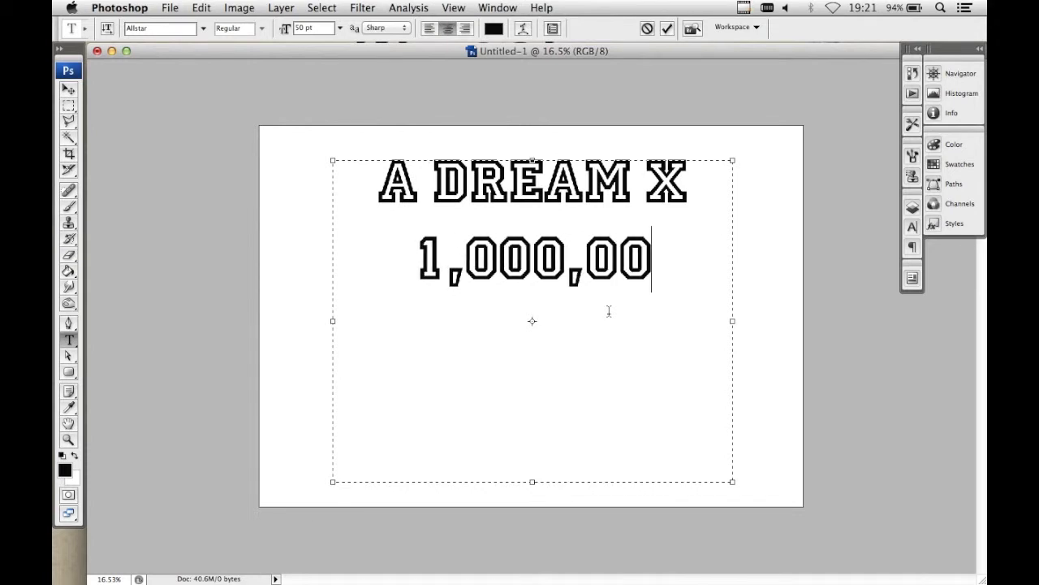
pyautogui.write(' CHAOS')
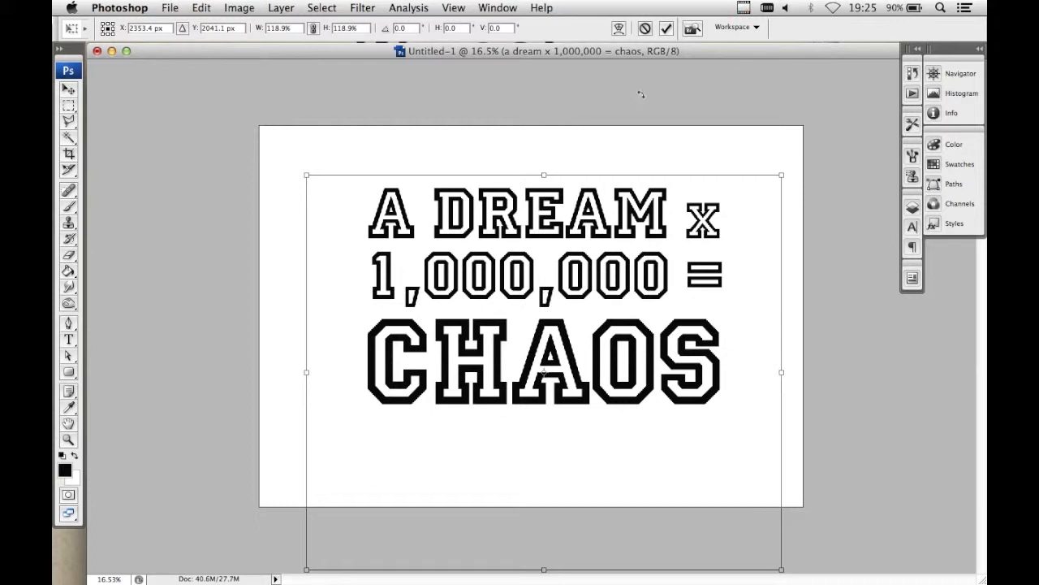
# - Apply the text block's pending transformation and move the block slightly left and down on the canvas
pyautogui.click(73, 88)
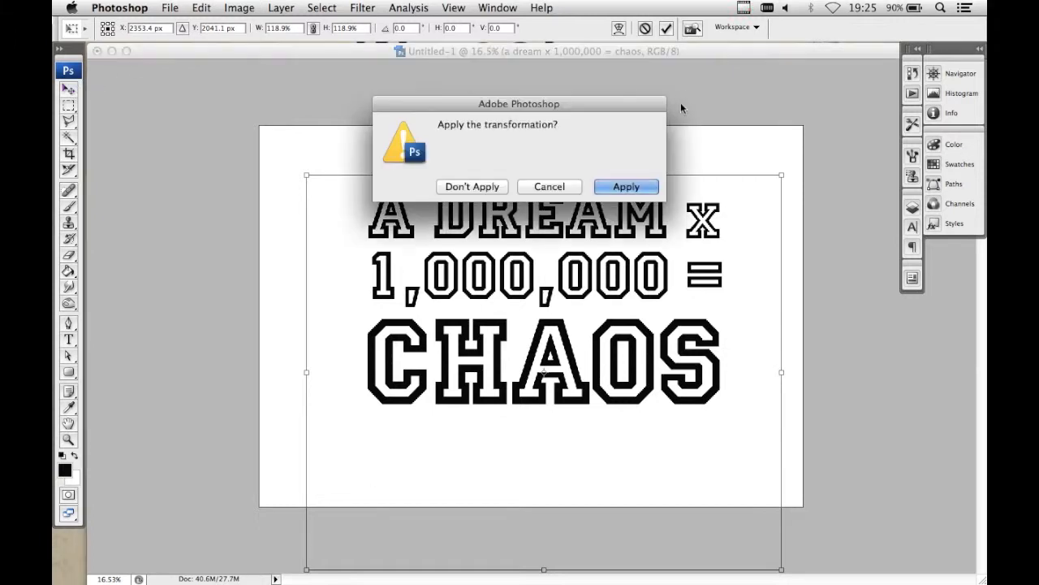
pyautogui.click(623, 188)
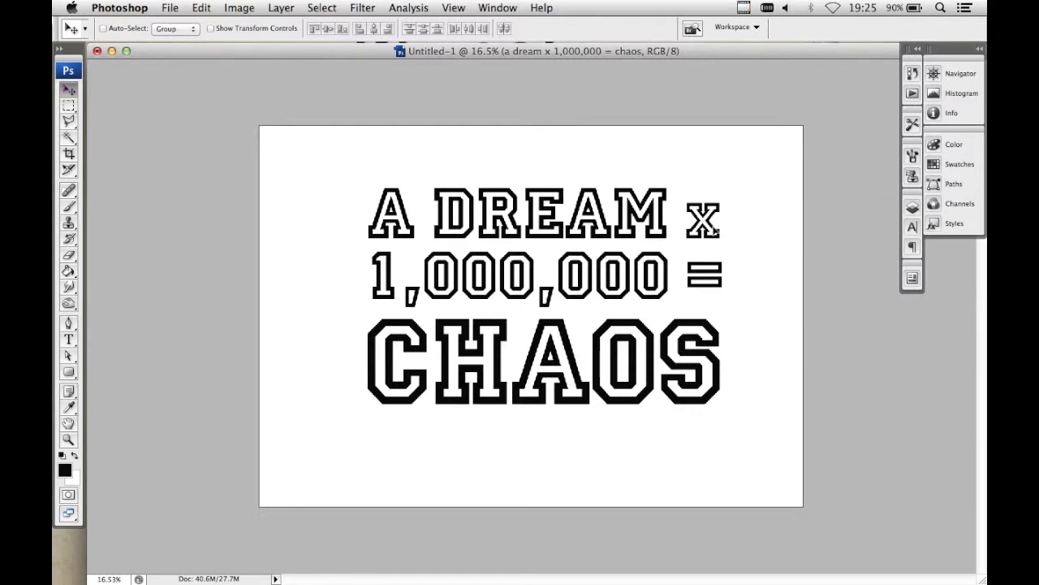
pyautogui.moveTo(723, 227); pyautogui.dragTo(717, 236)
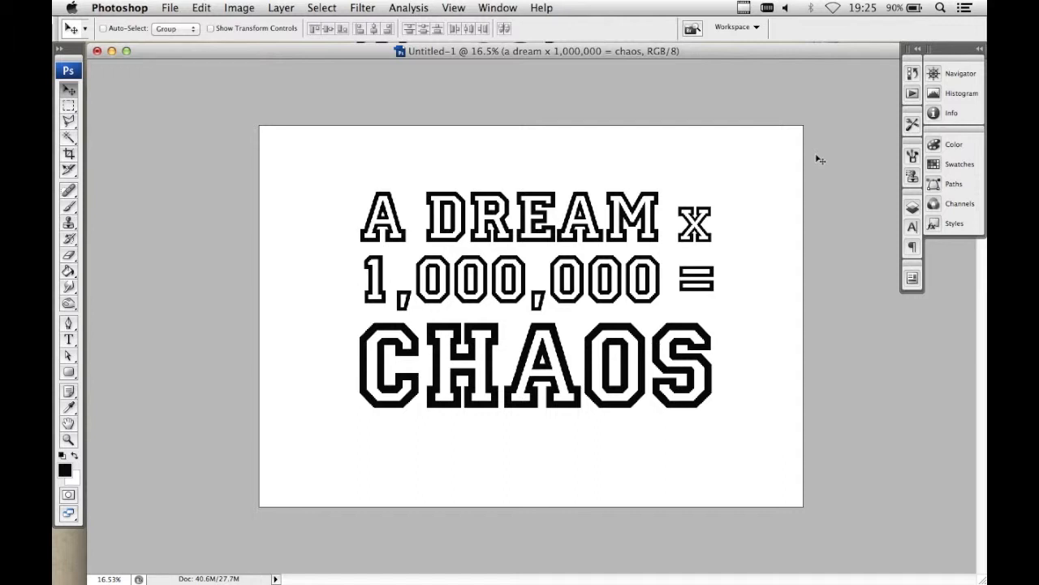
# - Add a new layer above the text and set the foreground color to bright yellow
pyautogui.click(912, 207)
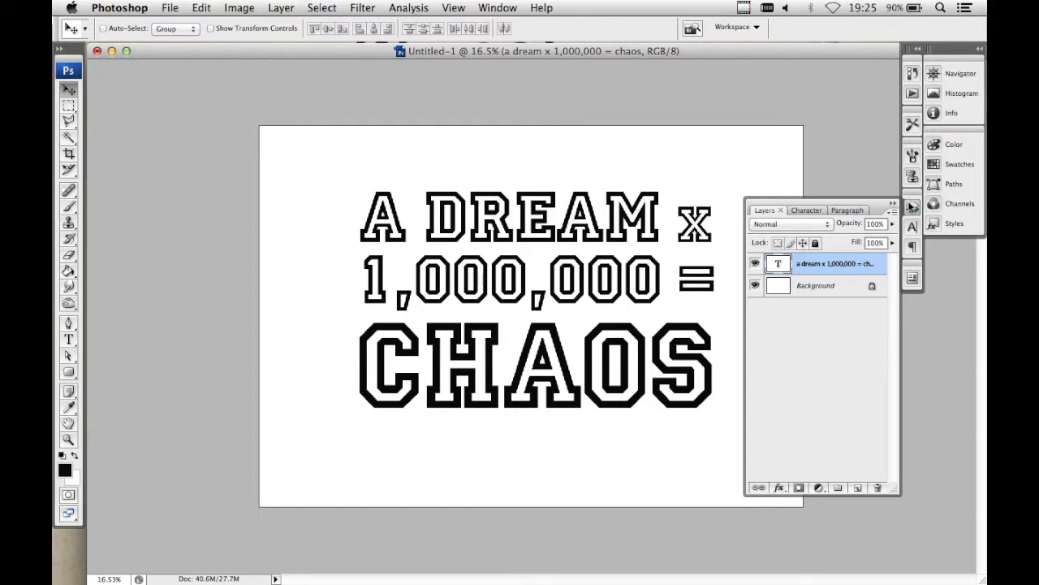
pyautogui.click(860, 488)
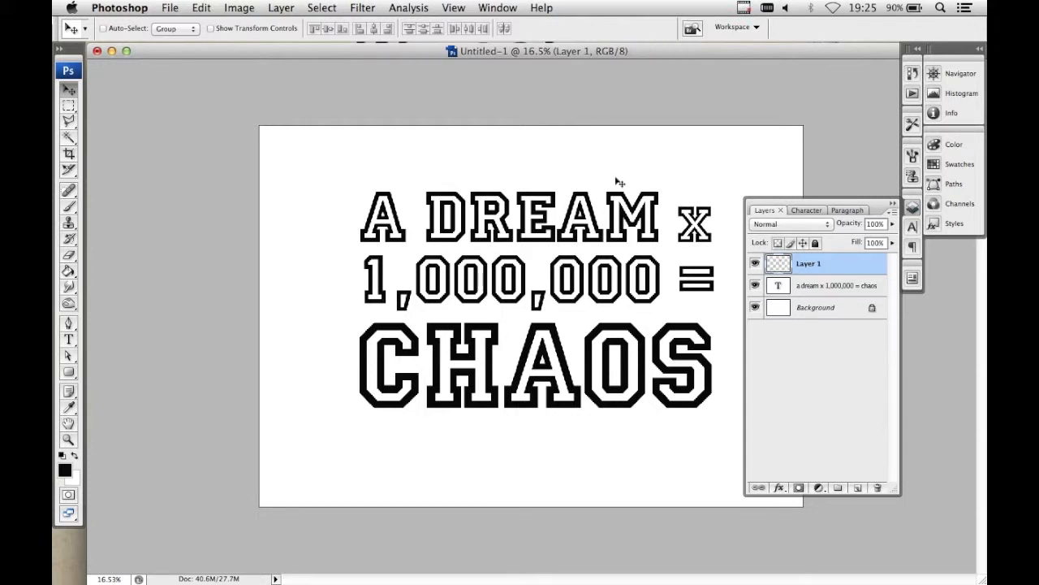
pyautogui.click(65, 470)
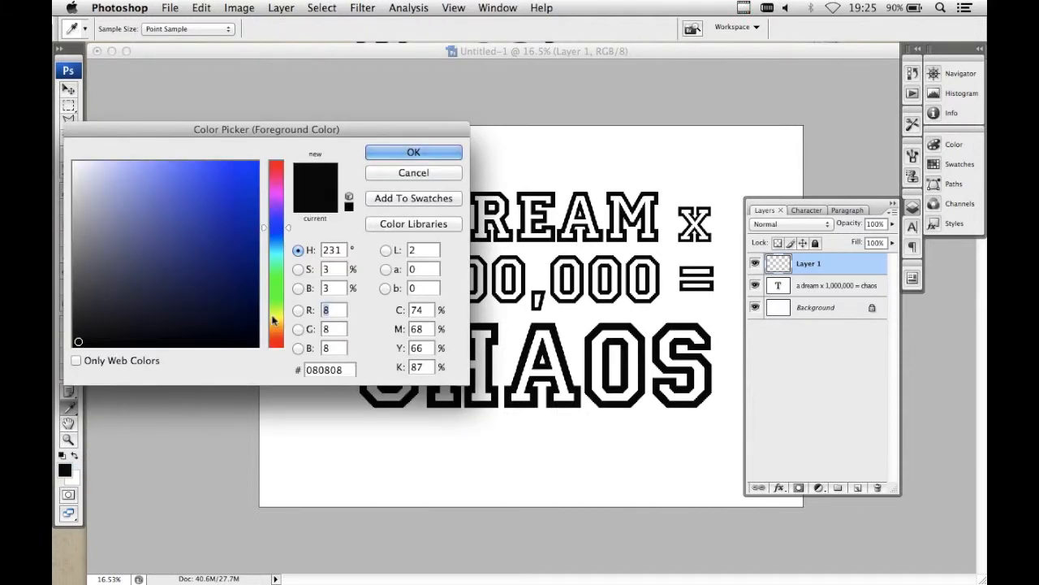
pyautogui.click(273, 317)
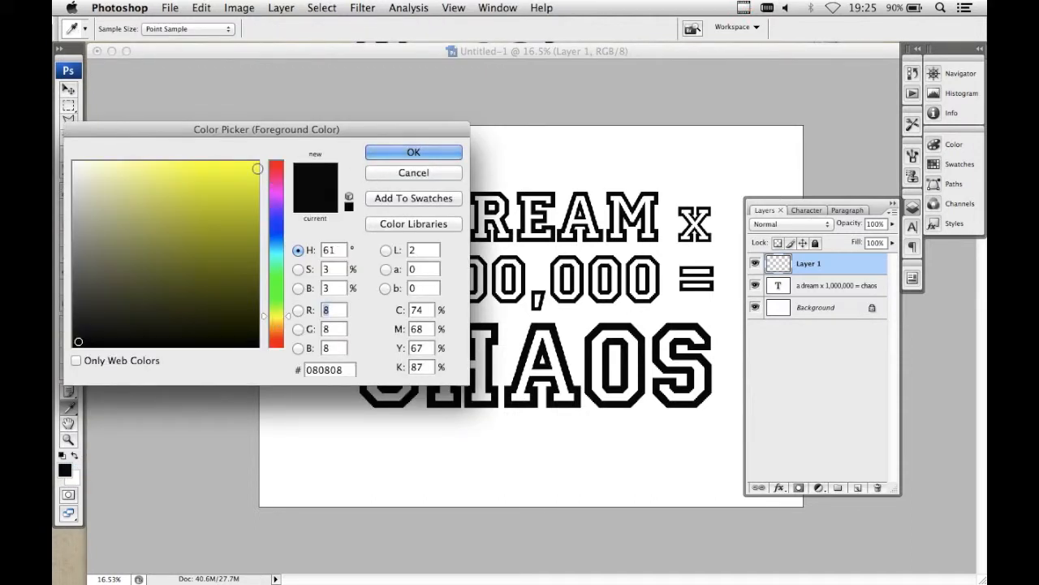
pyautogui.click(257, 168)
pyautogui.click(403, 153)
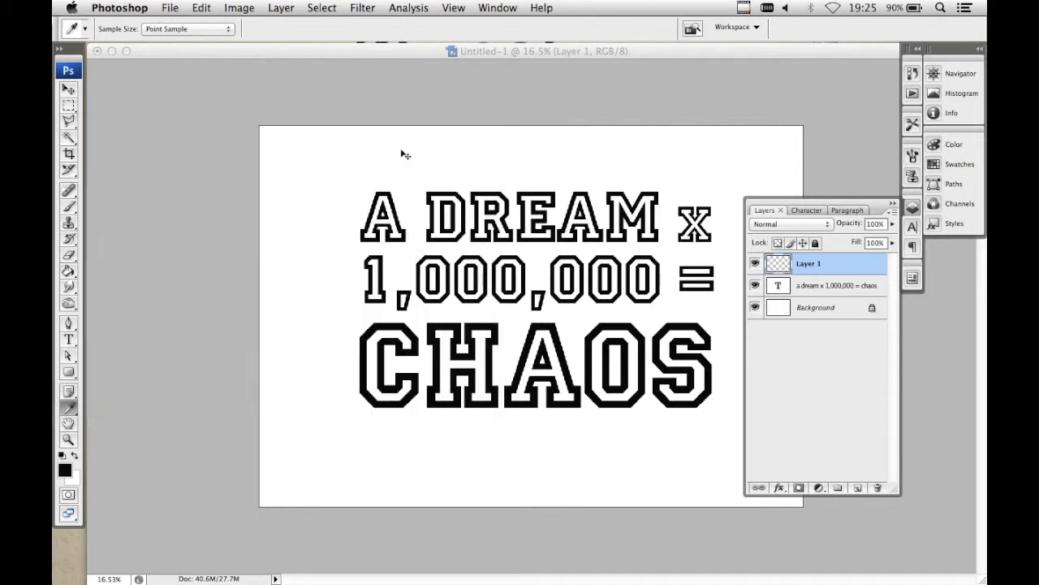
# - Fill the new layer with the yellow foreground color using the Paint Bucket and place it below the text layer
pyautogui.click(71, 257)
pyautogui.click(70, 271)
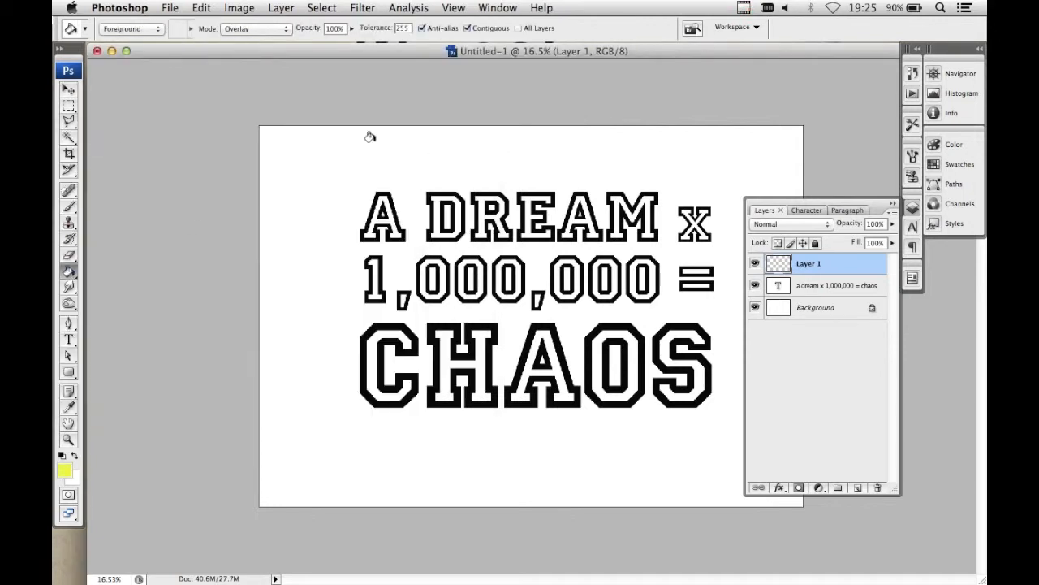
pyautogui.click(688, 139)
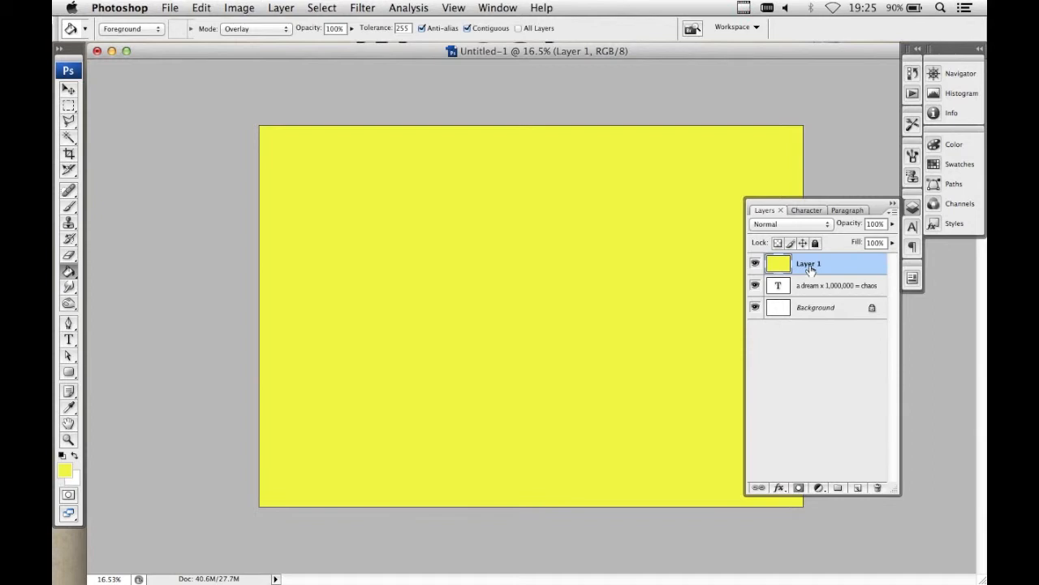
pyautogui.moveTo(809, 268); pyautogui.dragTo(801, 292)
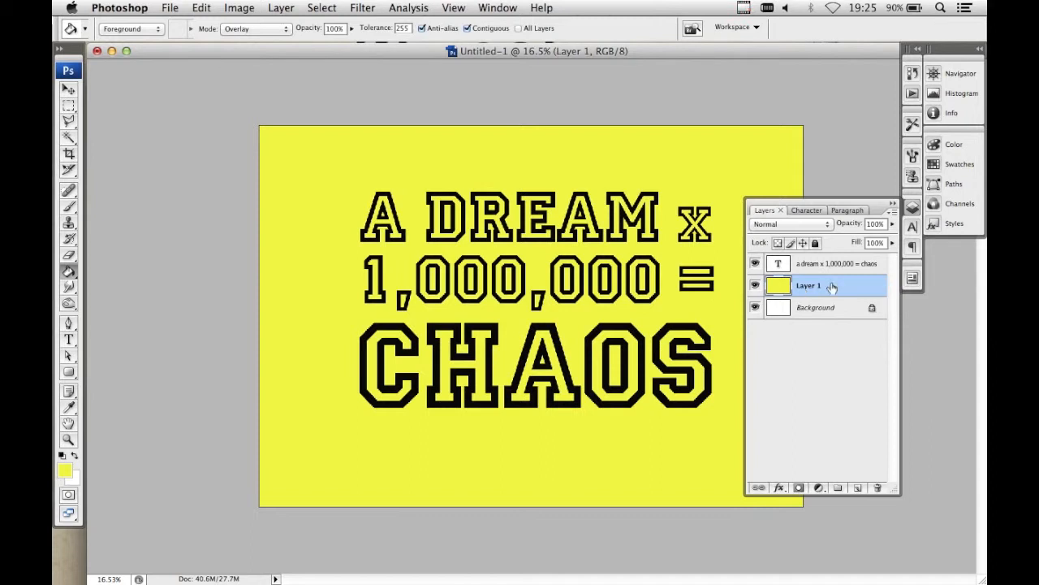
# - Paste the rust texture above the text layer and scale it to about 140% so that it covers the whole canvas
pyautogui.click(819, 263)
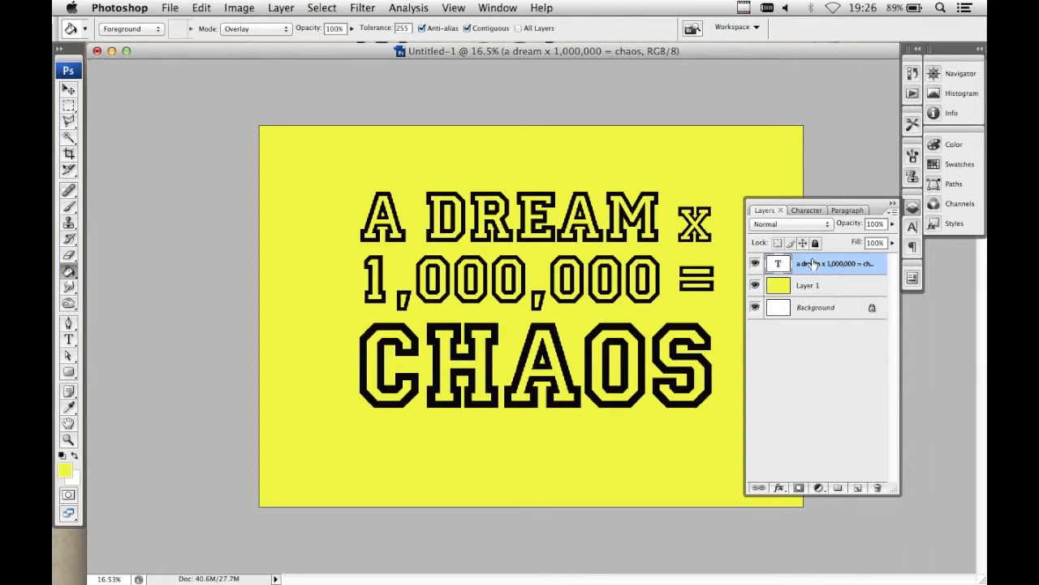
pyautogui.click(70, 89)
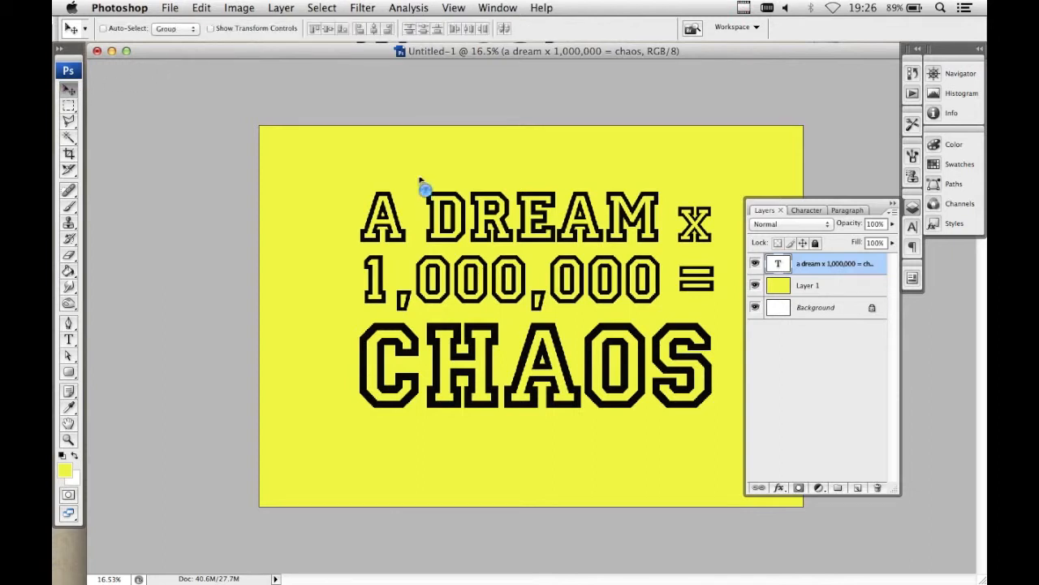
pyautogui.press('super+v')
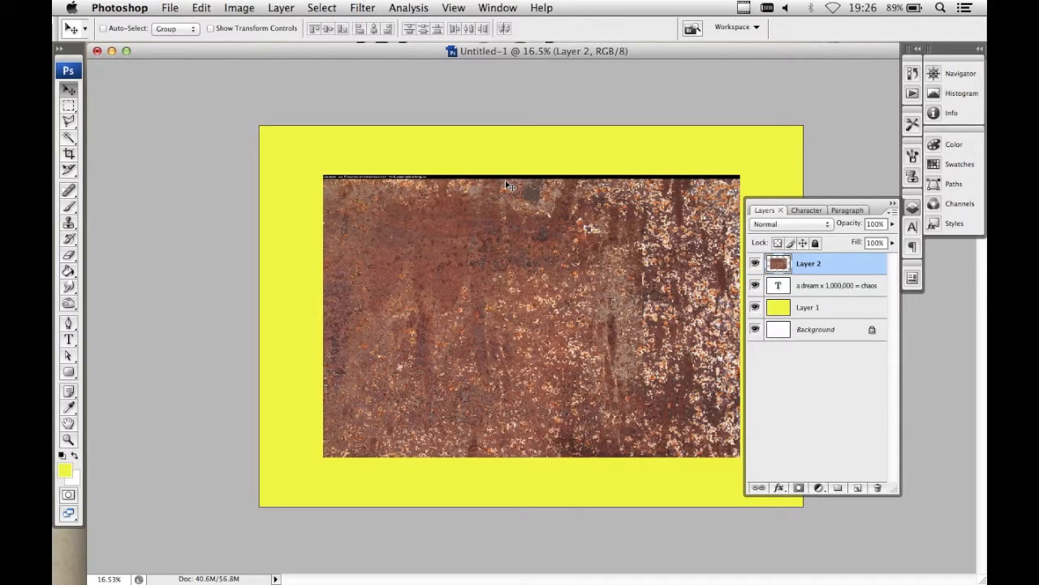
pyautogui.press('super+t')
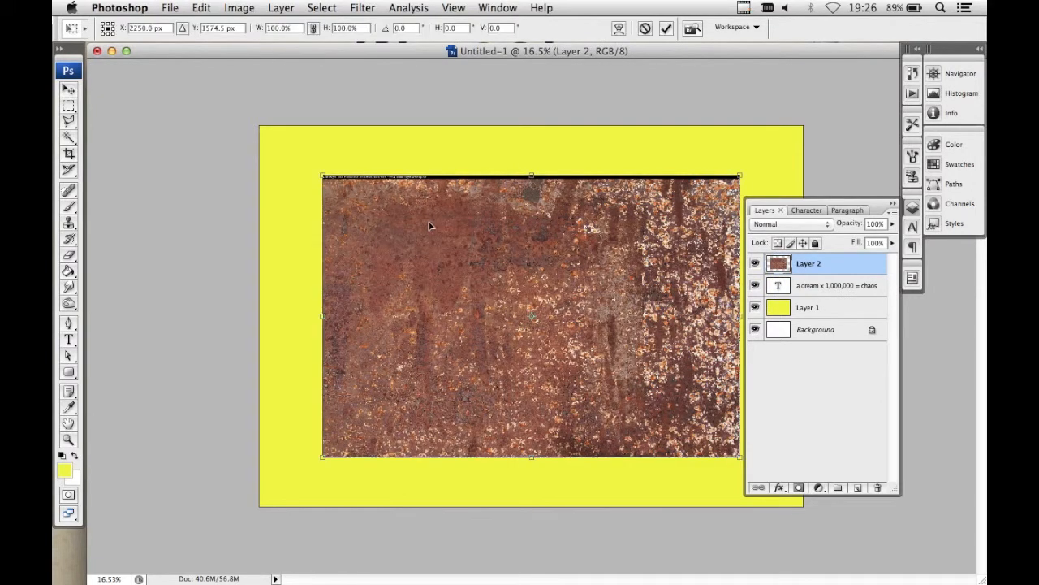
pyautogui.moveTo(439, 232); pyautogui.dragTo(353, 168)
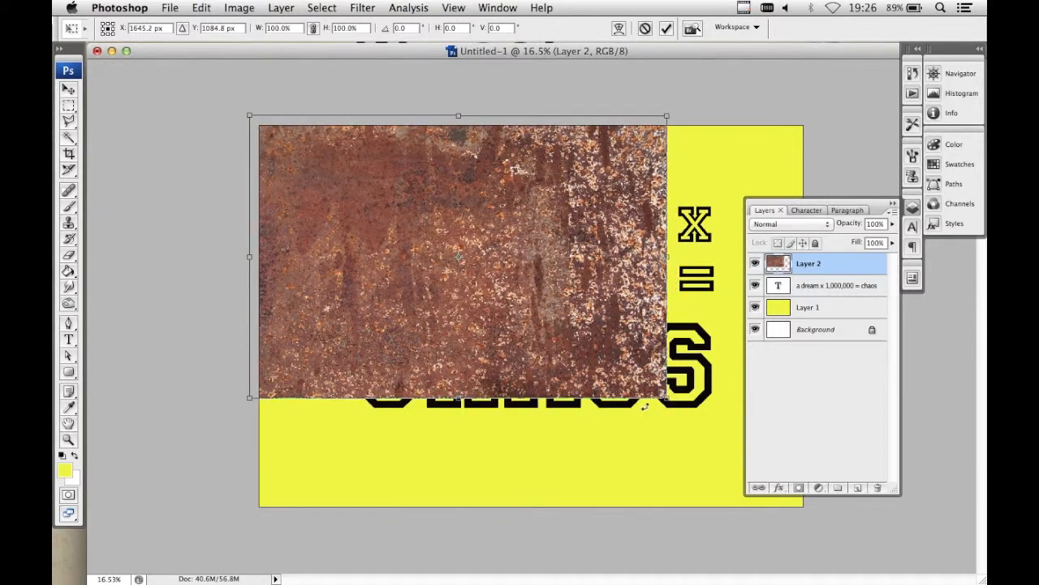
pyautogui.moveTo(668, 398); pyautogui.dragTo(813, 540)
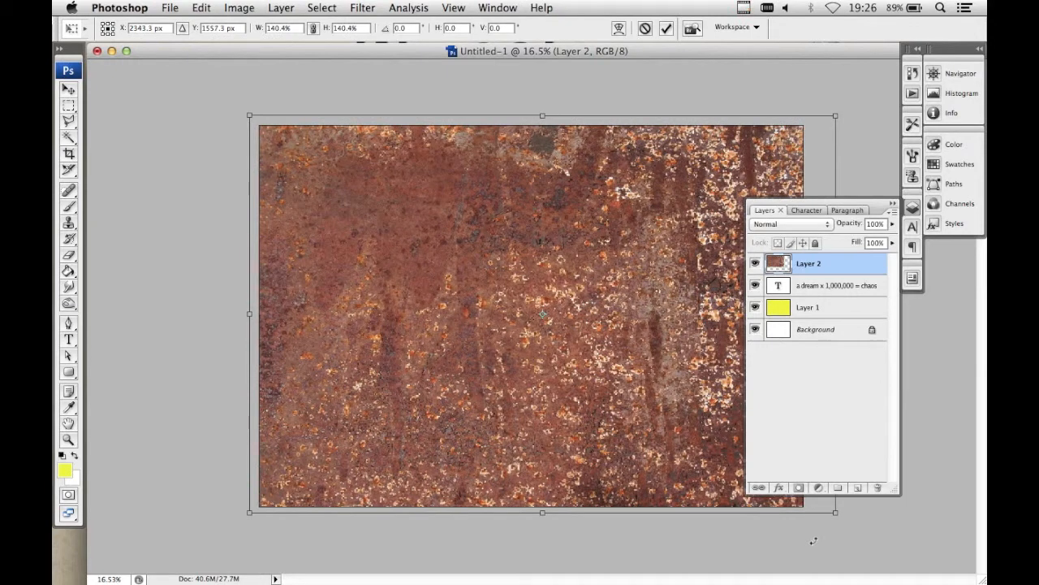
pyautogui.press('Return')
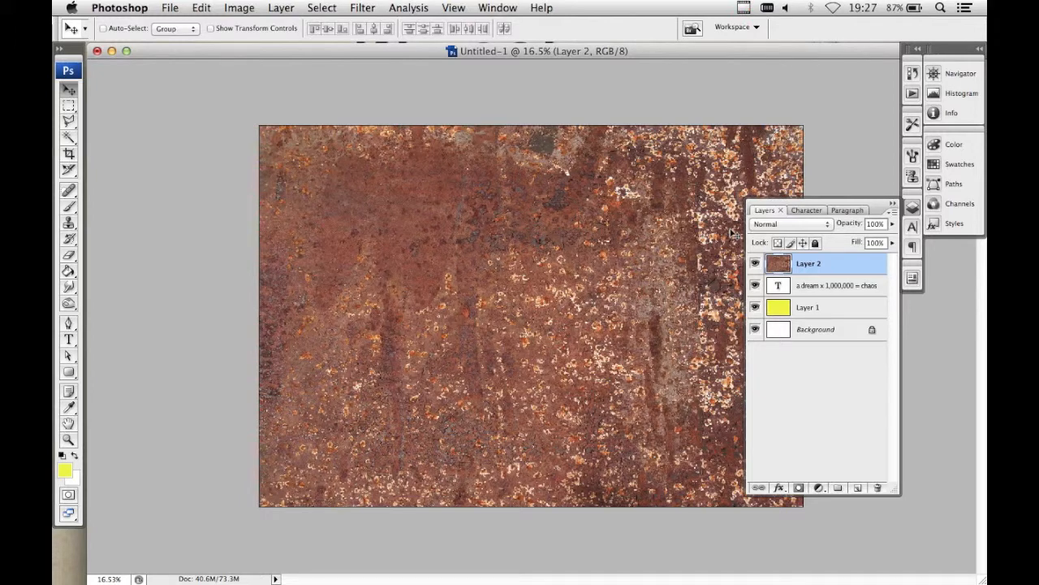
# - Desaturate the rust texture layer
pyautogui.click(202, 8)
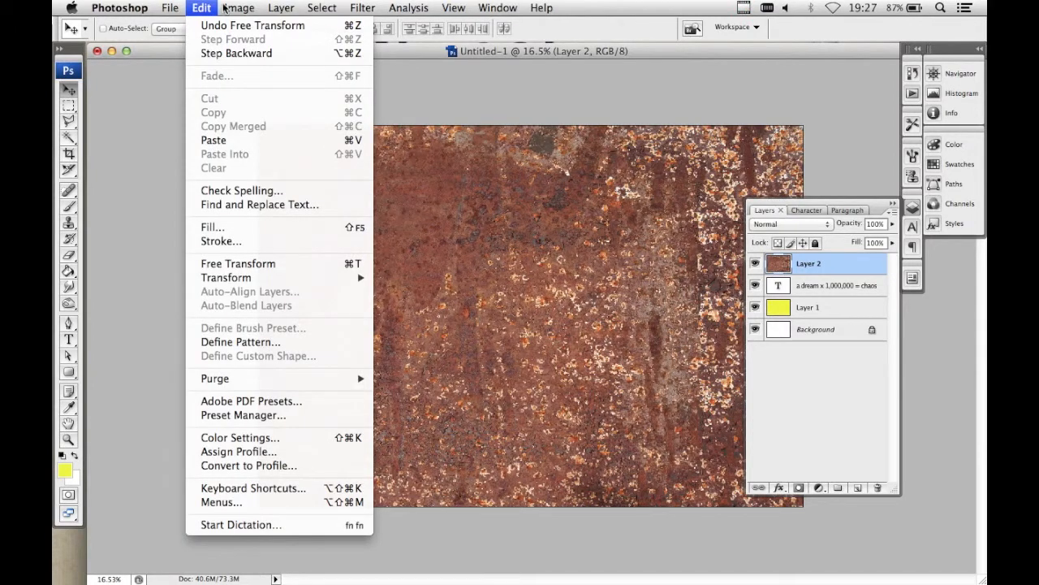
pyautogui.moveTo(231, 8)
pyautogui.moveTo(255, 50)
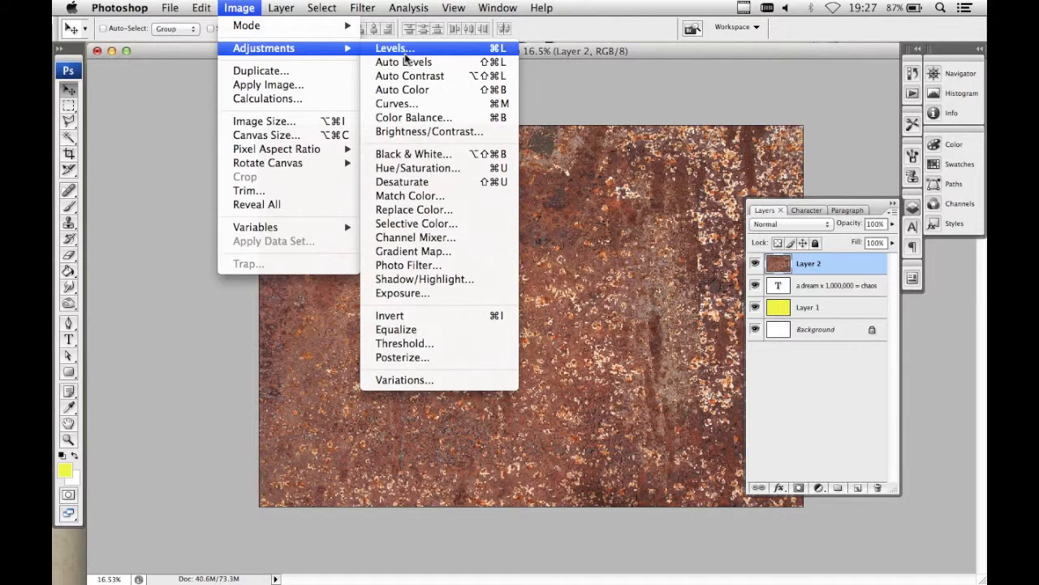
pyautogui.click(419, 184)
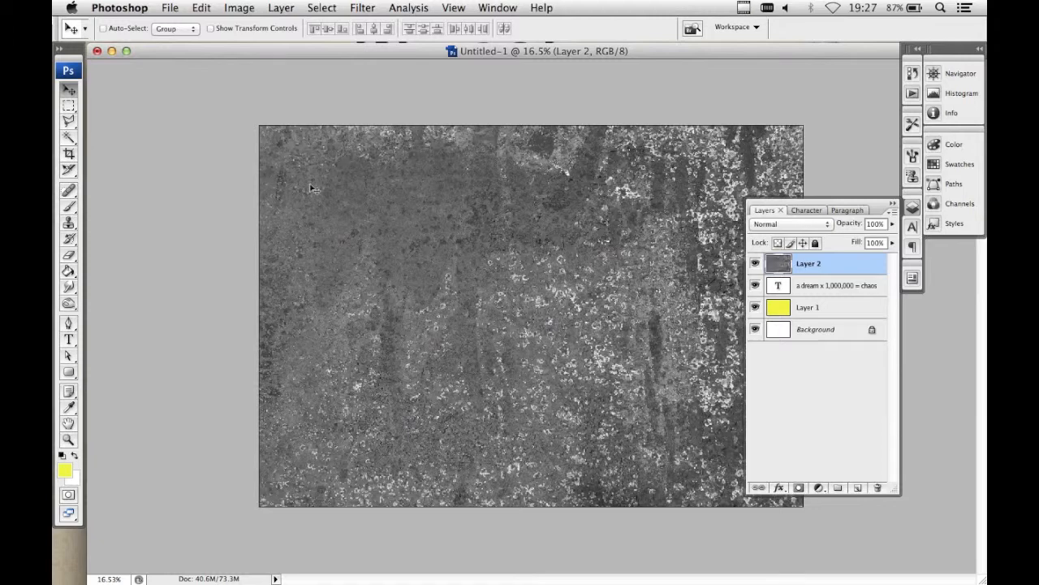
# - Apply Levels to the texture layer with input levels 101, 1.89 and 104 for a stark black-and-white grunge pattern
pyautogui.click(241, 10)
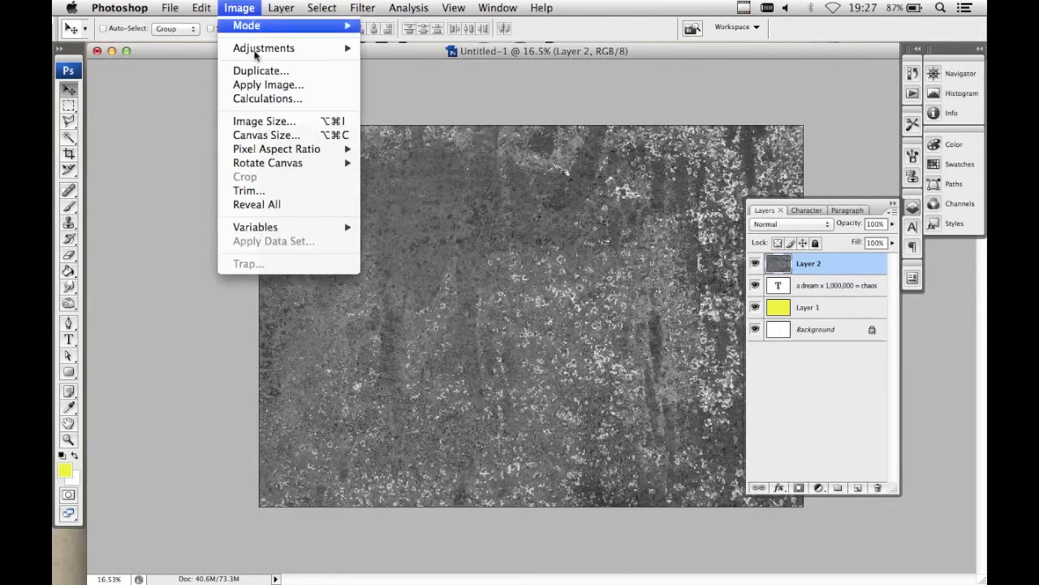
pyautogui.moveTo(324, 48)
pyautogui.click(411, 48)
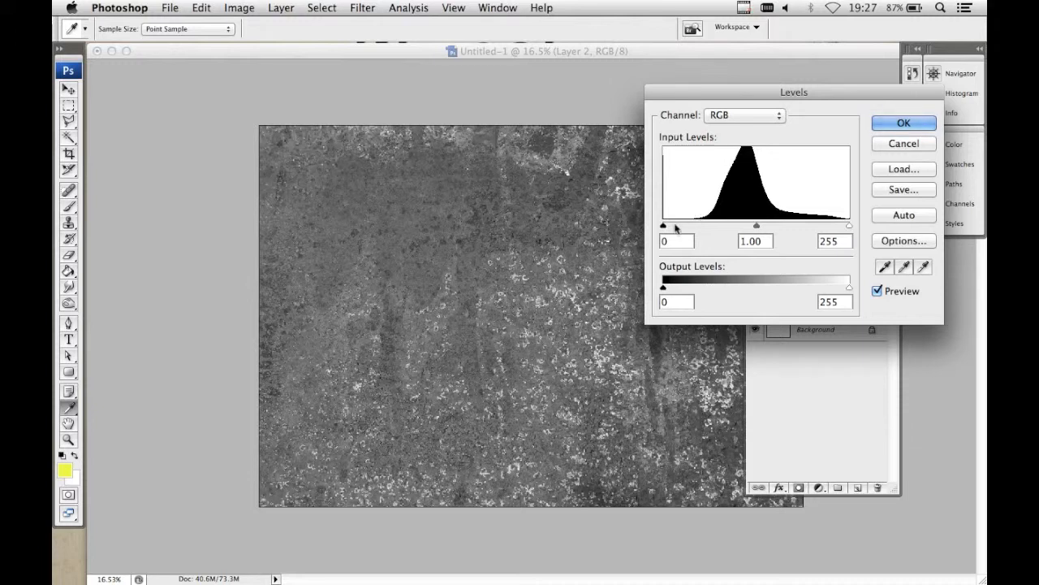
pyautogui.moveTo(666, 228); pyautogui.dragTo(705, 228)
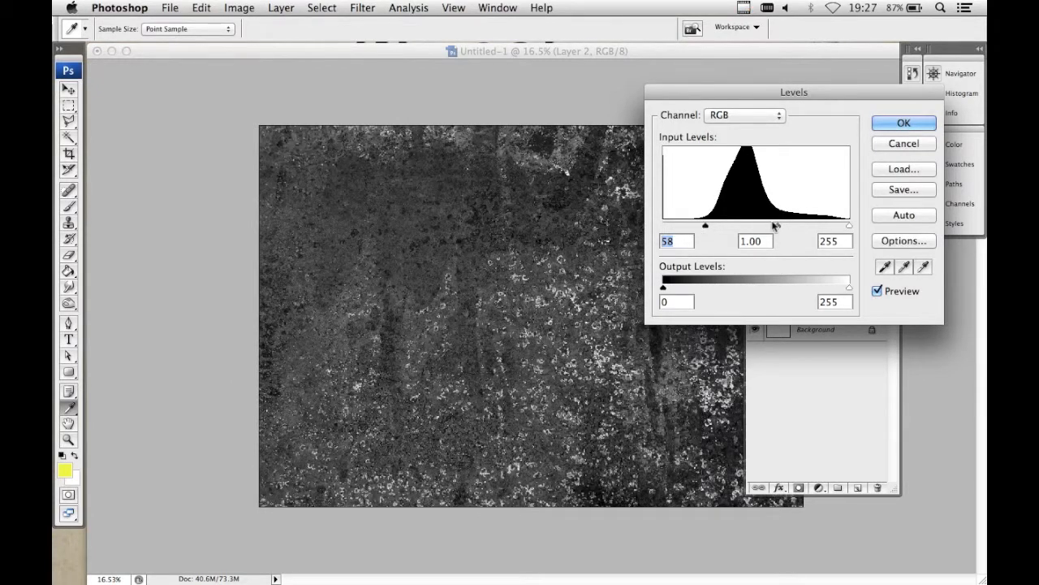
pyautogui.moveTo(849, 227); pyautogui.dragTo(780, 225)
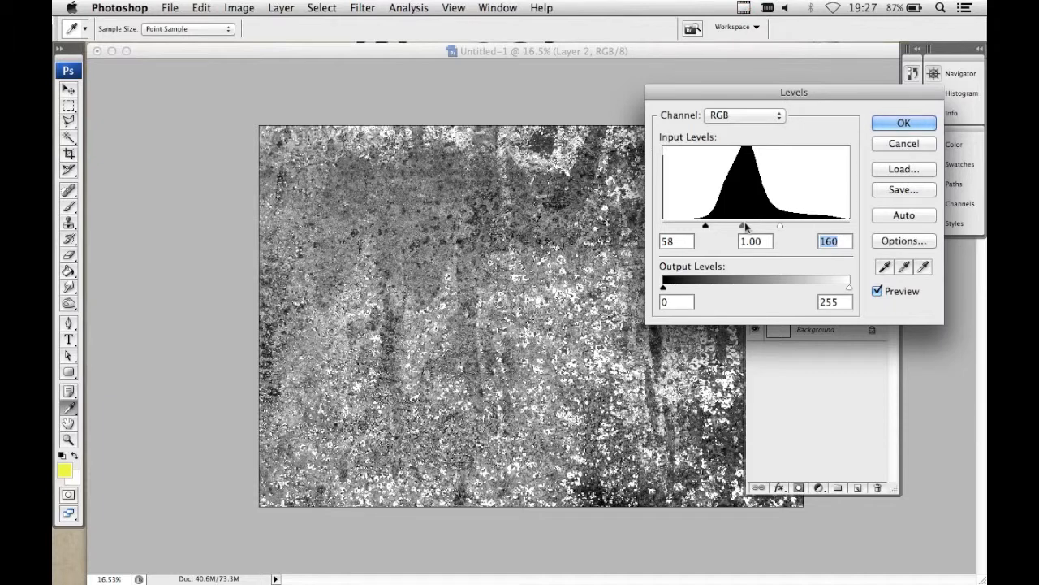
pyautogui.moveTo(746, 227)
pyautogui.mouseDown()
pyautogui.moveTo(725, 226)
pyautogui.moveTo(778, 226)
pyautogui.moveTo(708, 229)
pyautogui.moveTo(737, 228)
pyautogui.mouseUp()
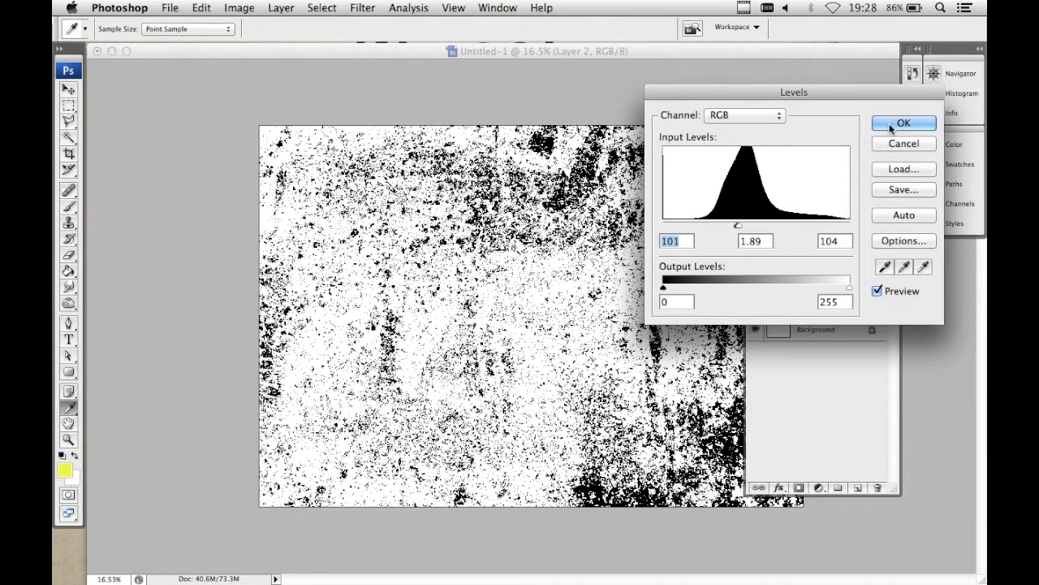
pyautogui.click(897, 123)
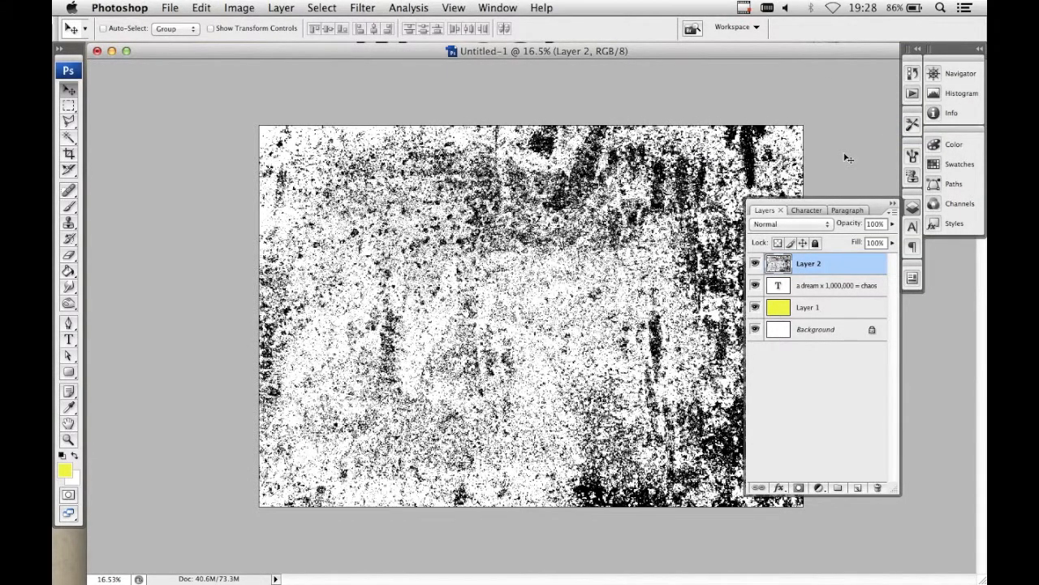
# - Copy the entire black-and-white grunge texture layer to the clipboard and clear the selection
pyautogui.press('super+a')
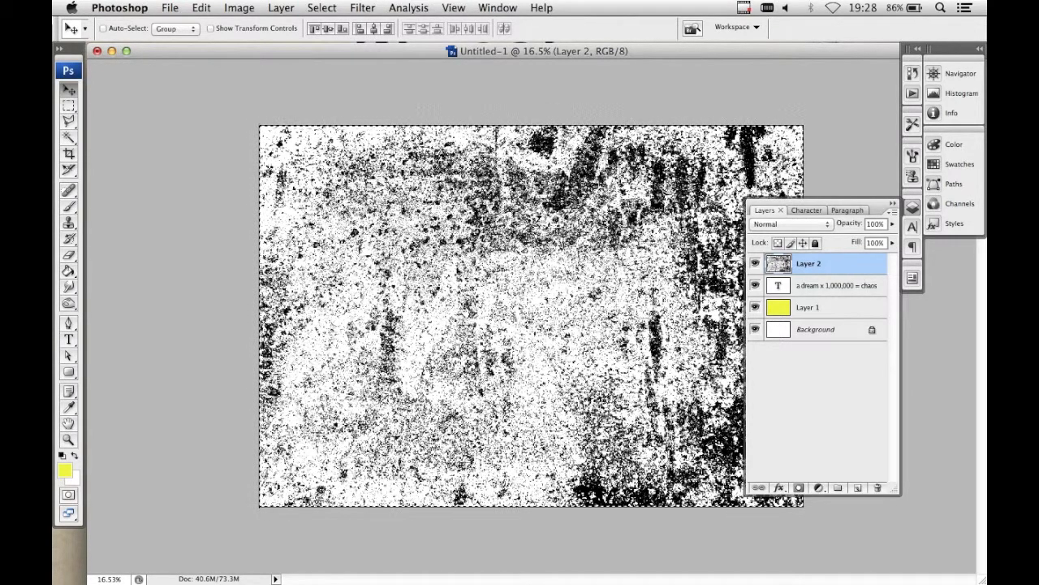
pyautogui.click(202, 8)
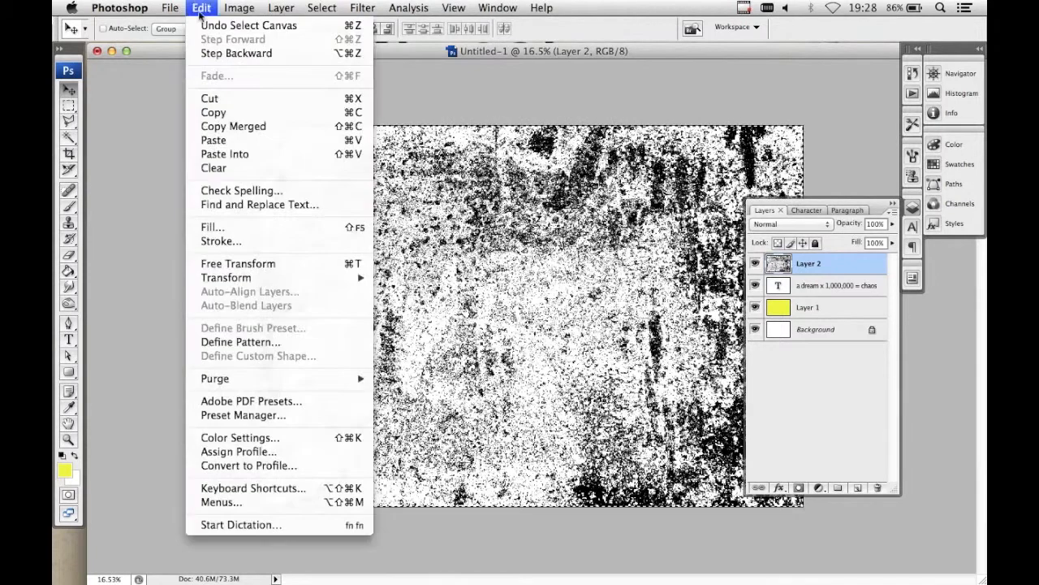
pyautogui.click(227, 115)
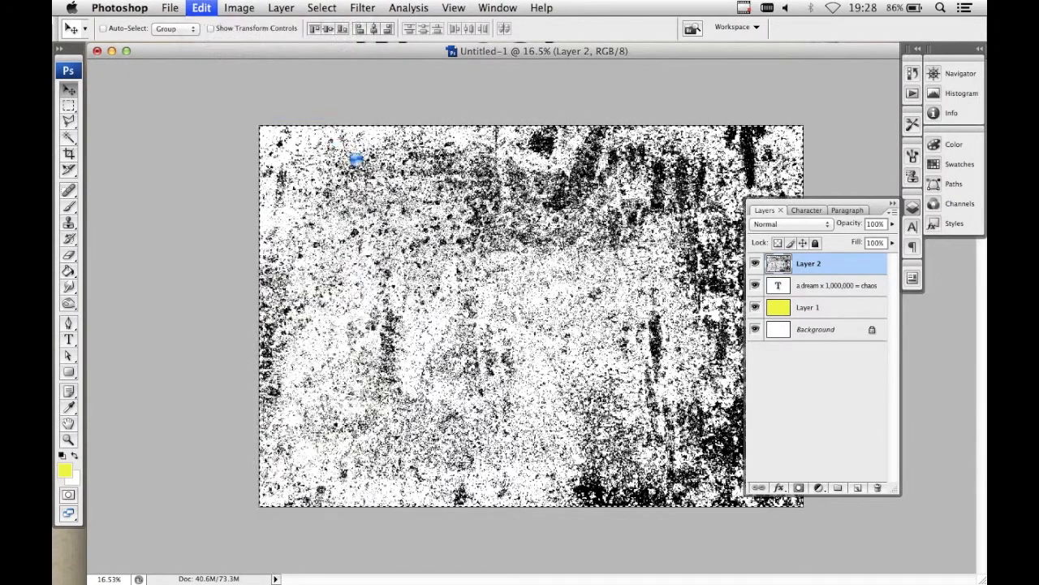
pyautogui.press('super+d')
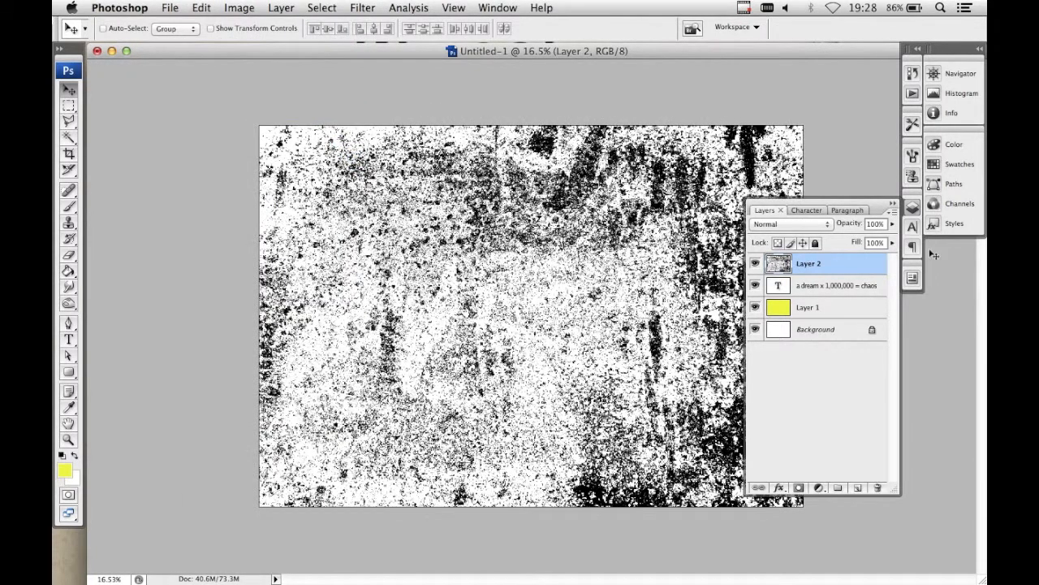
# - Paste the copied texture into a new layer mask on the text layer and hide the original texture layer
pyautogui.click(829, 286)
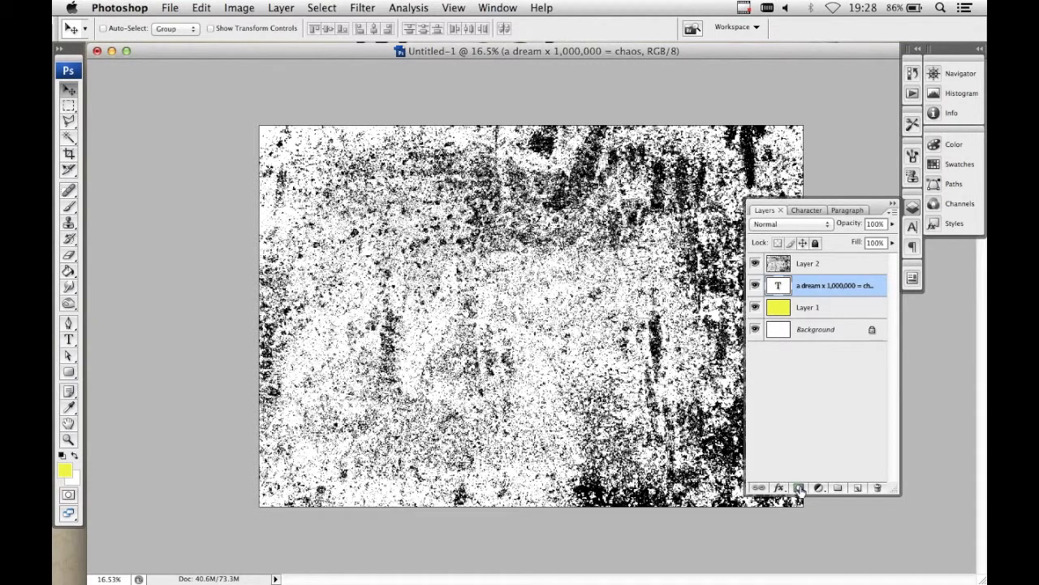
pyautogui.click(799, 488)
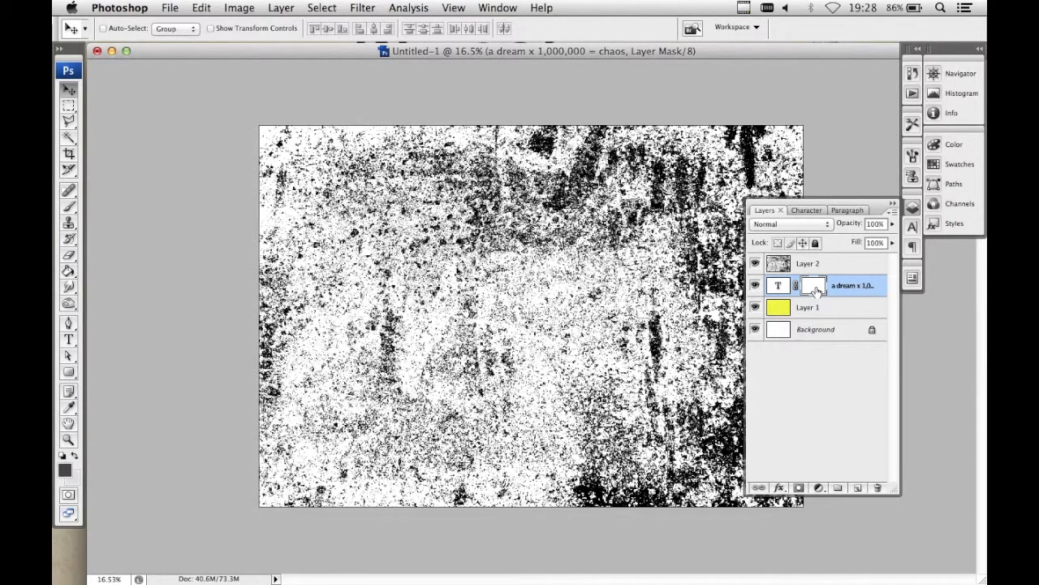
pyautogui.keyDown('alt'); pyautogui.click(815, 290); pyautogui.keyUp('alt')
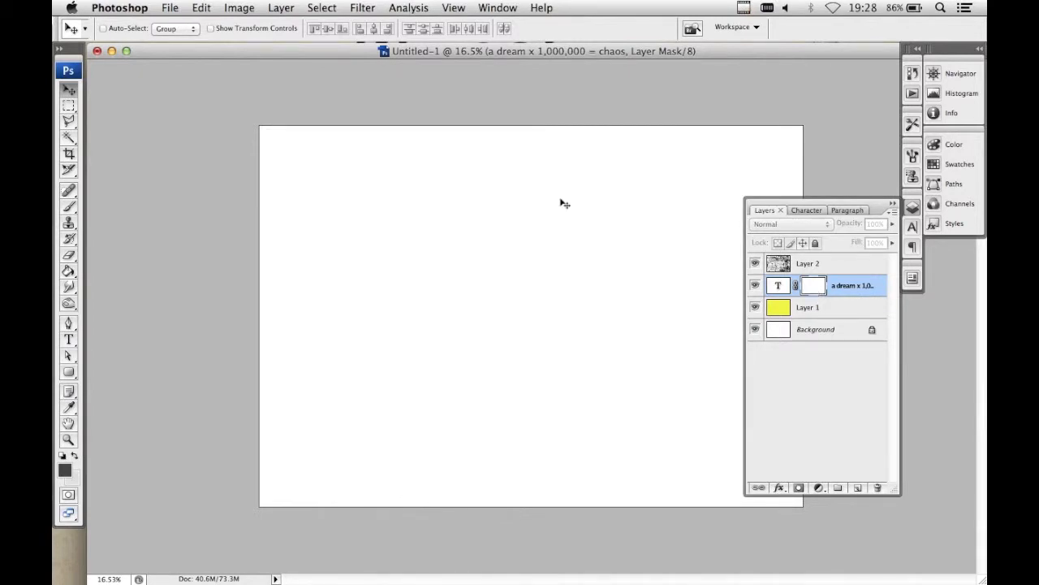
pyautogui.press('super+v')
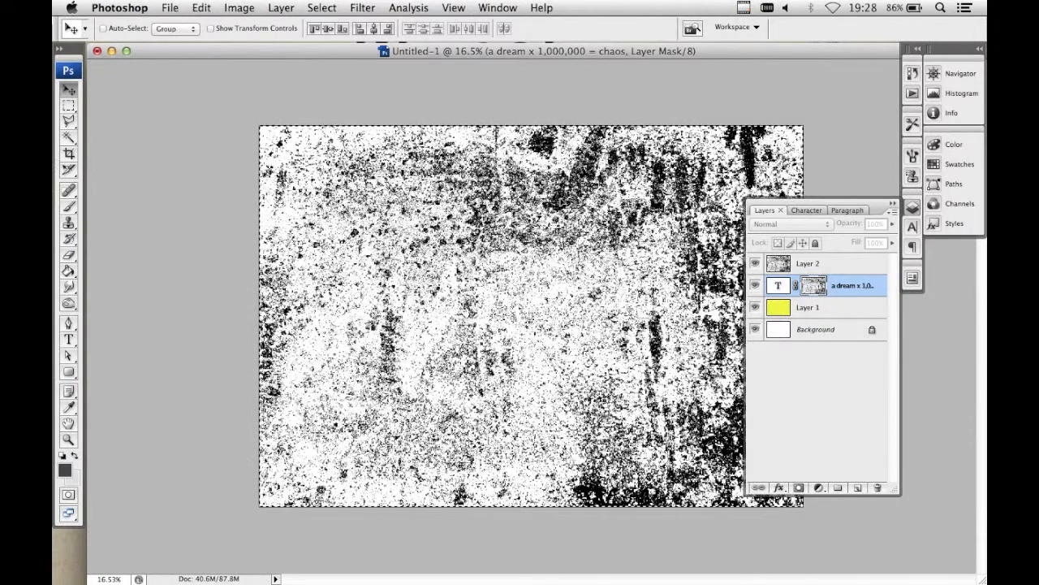
pyautogui.hotkey('ctrl', 'd')
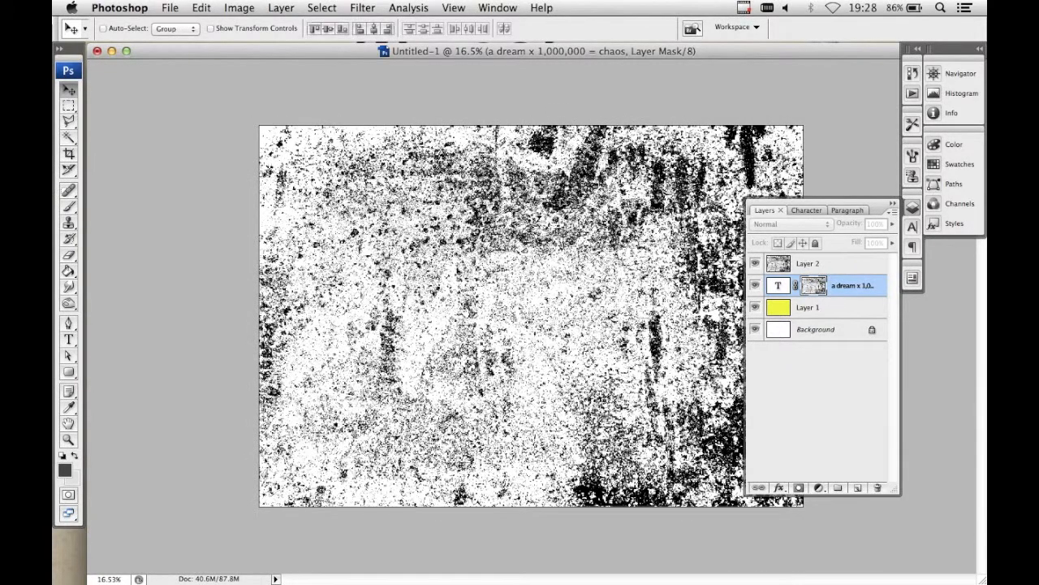
pyautogui.click(810, 263)
pyautogui.click(755, 264)
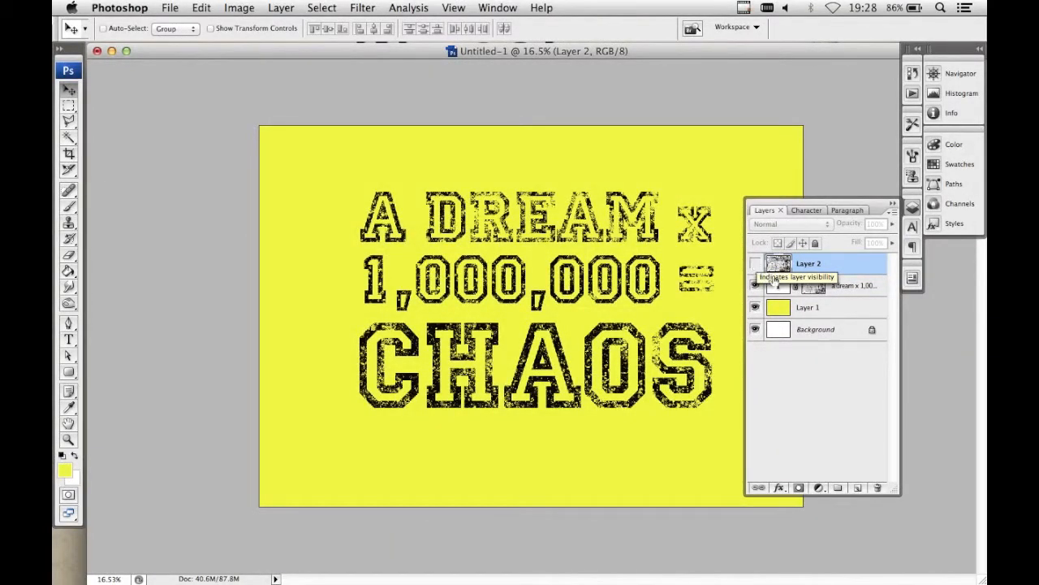
# - Unlink the mask from the text layer, scale the mask to about 106.6% and shift it slightly across the lettering
pyautogui.click(794, 288)
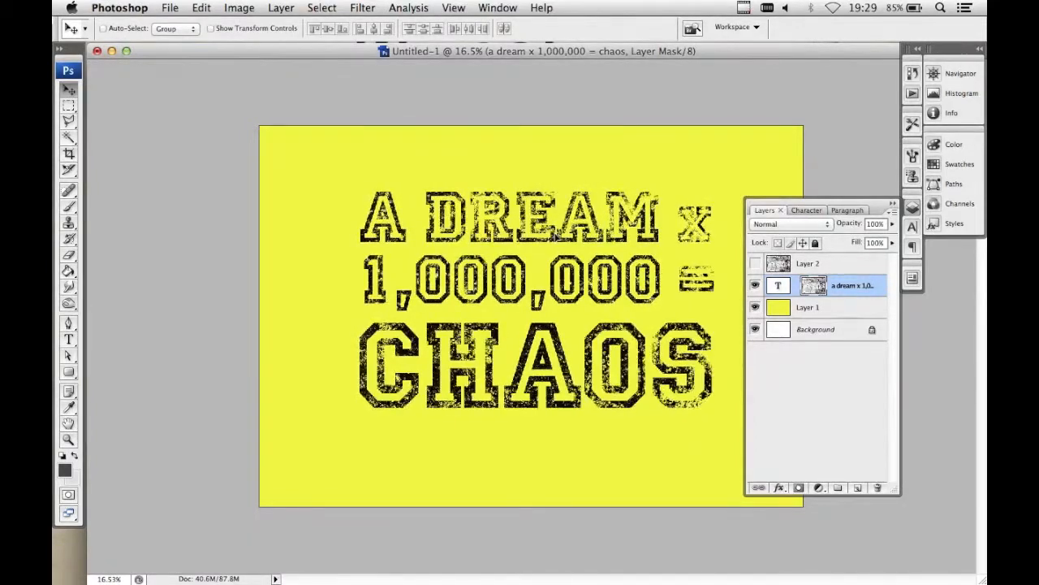
pyautogui.press('super+t')
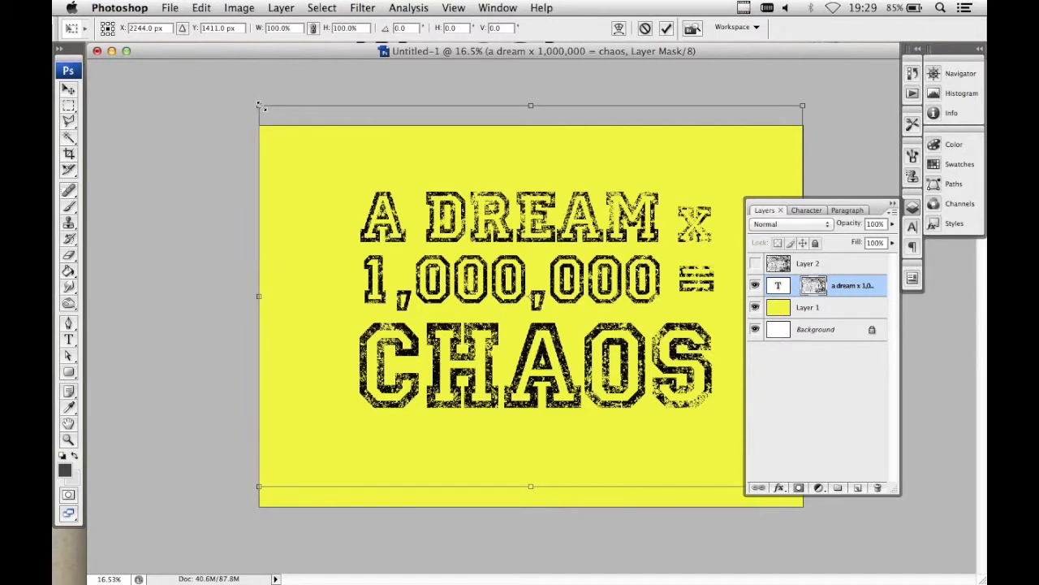
pyautogui.moveTo(260, 105); pyautogui.dragTo(224, 80)
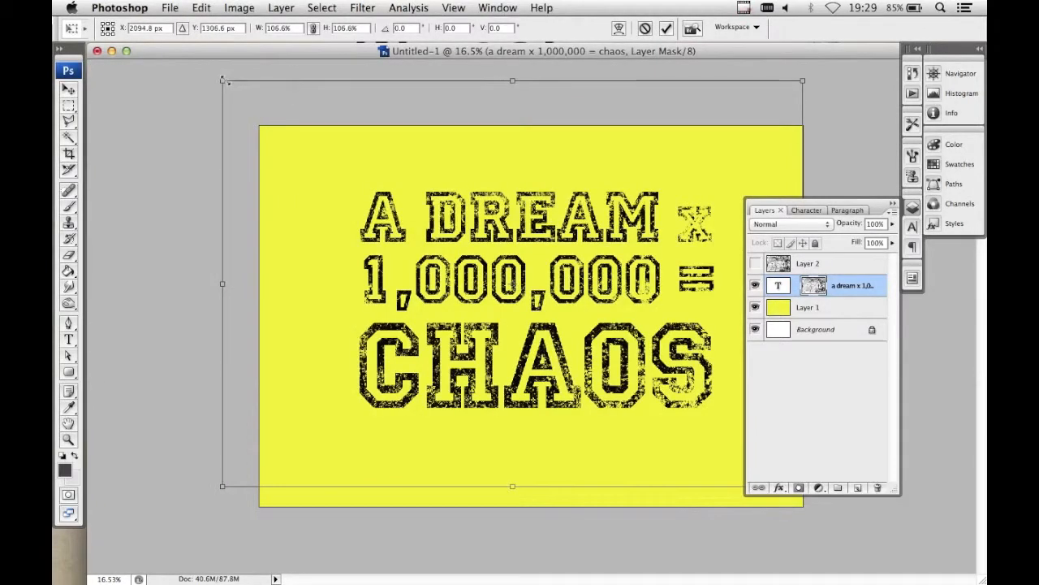
pyautogui.press('Return')
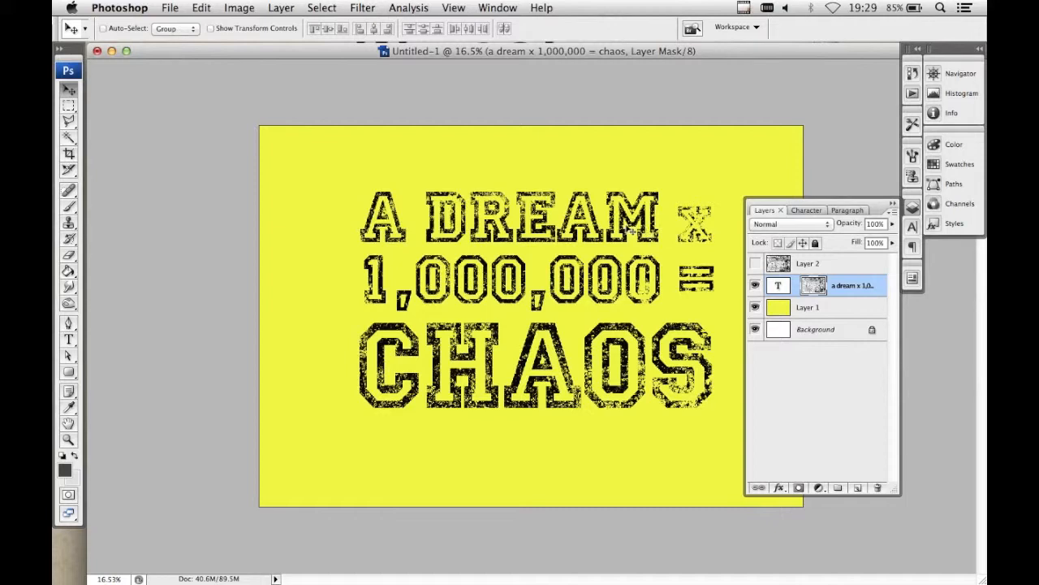
pyautogui.moveTo(626, 227); pyautogui.dragTo(658, 231)
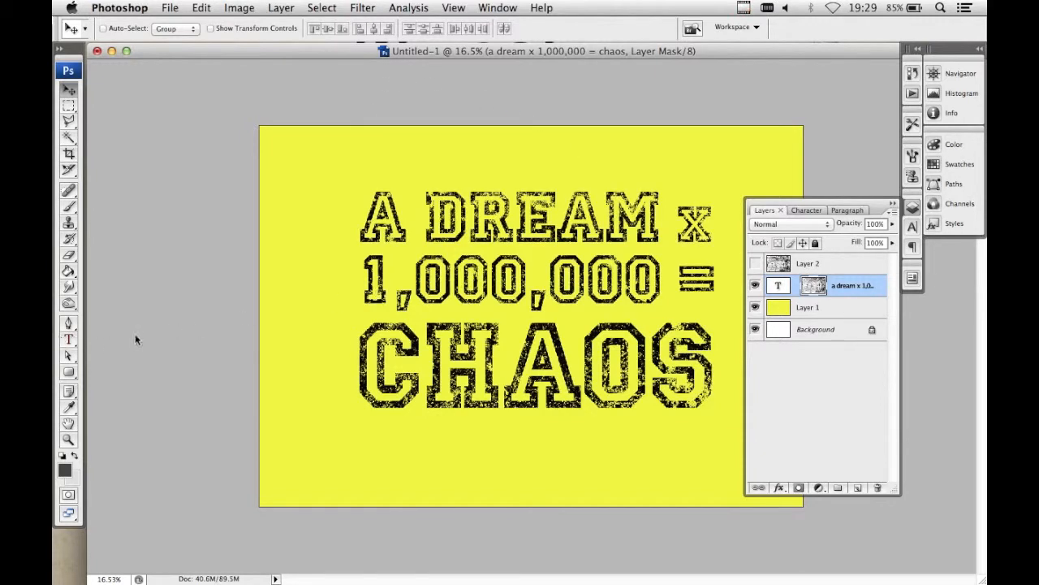
# - Recolor all of the text on the text layer from black to a bright blue
pyautogui.click(70, 342)
pyautogui.tripleClick(518, 277)
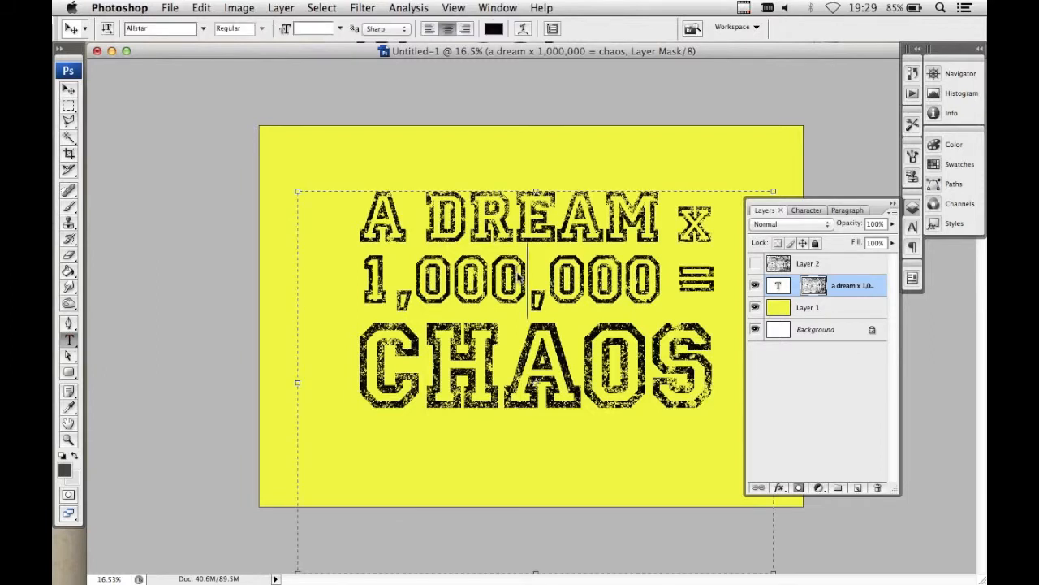
pyautogui.click(64, 474)
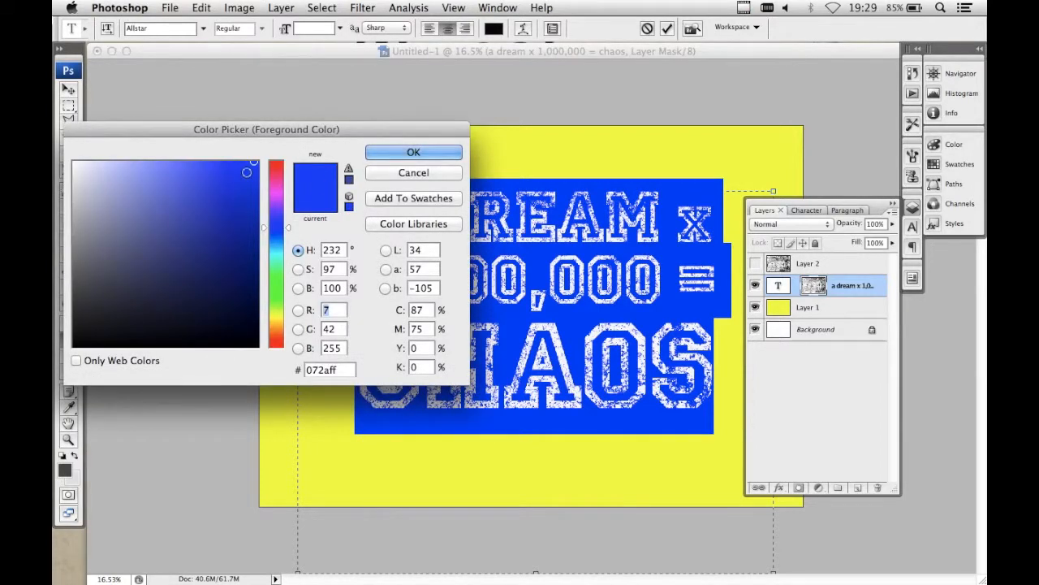
pyautogui.click(246, 172)
pyautogui.click(394, 153)
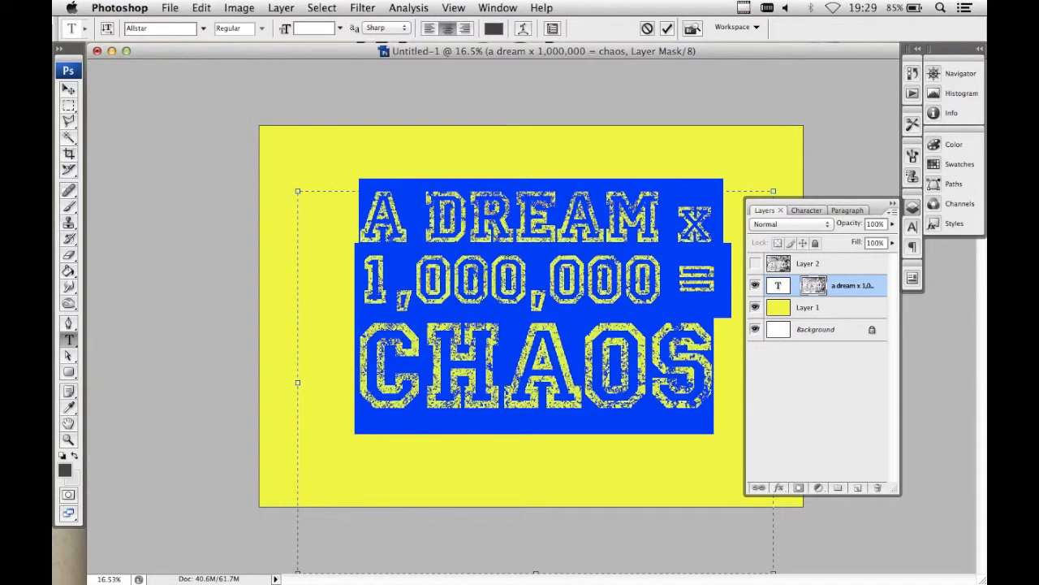
pyautogui.click(526, 280)
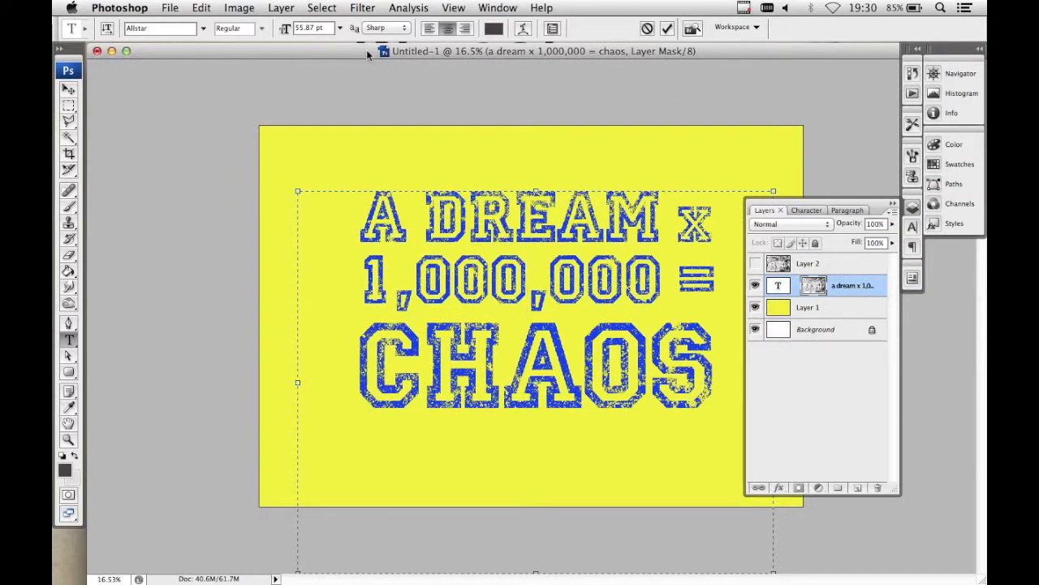
# - Rasterize the text layer and apply its layer mask, with the document moved aside to expose Blank T-Shirt_2.jpg
pyautogui.moveTo(367, 54); pyautogui.dragTo(459, 275)
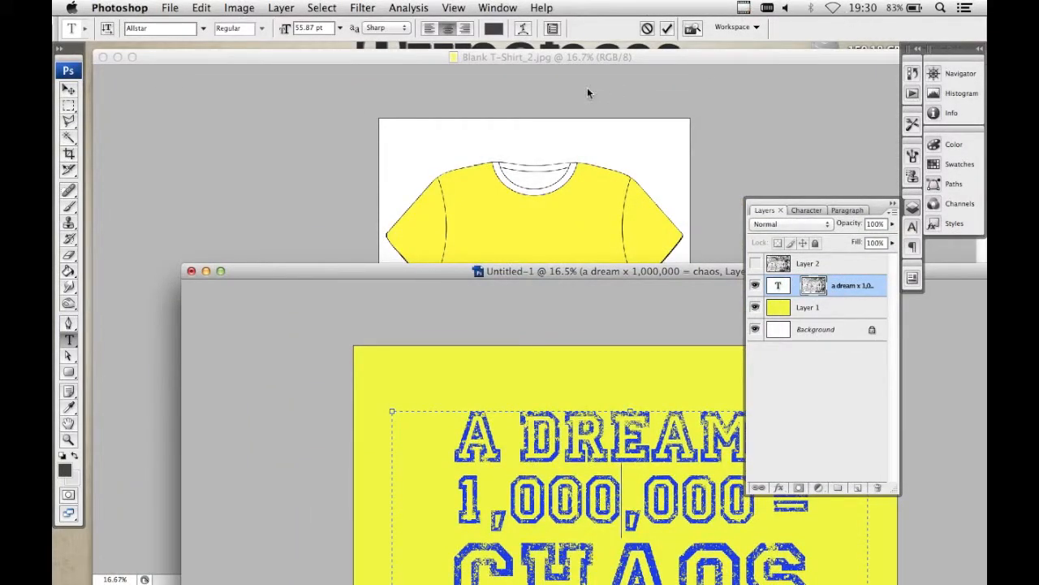
pyautogui.press('v')
pyautogui.rightClick(852, 291)
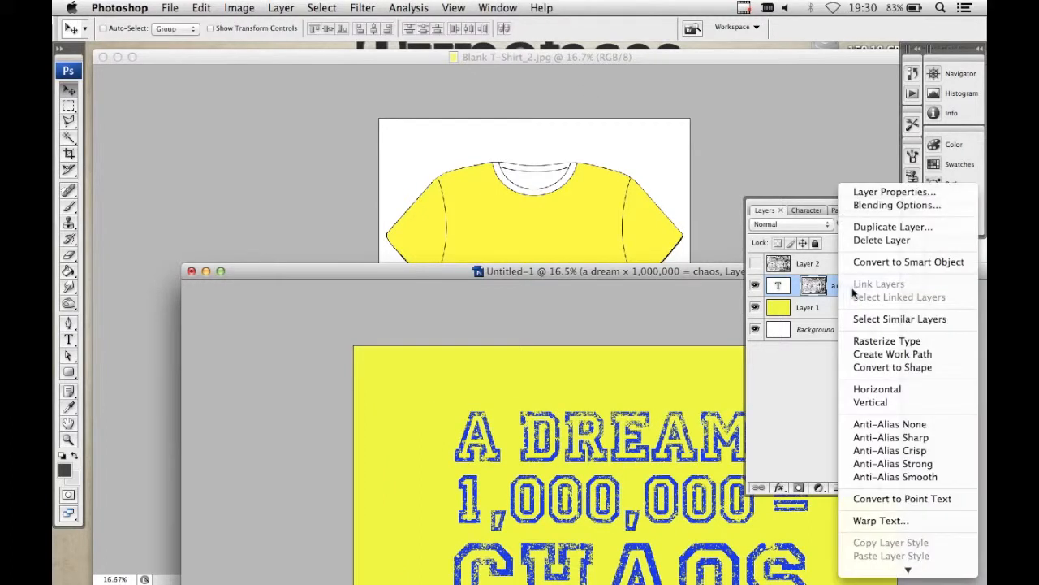
pyautogui.click(880, 342)
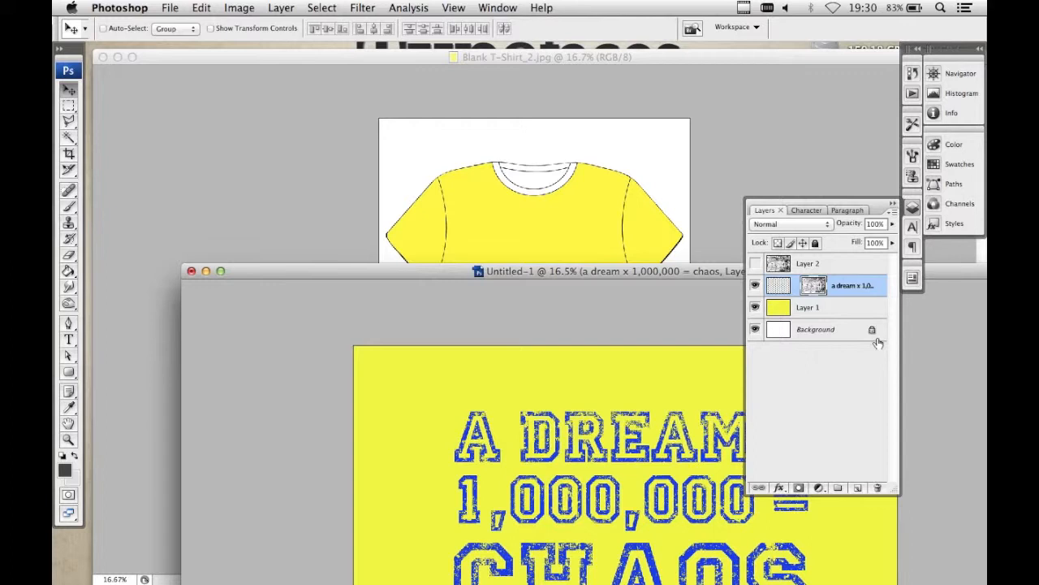
pyautogui.rightClick(814, 286)
pyautogui.click(834, 320)
# - Copy the distressed text layer into Blank T-Shirt_2.jpg and scale it down to fit across the shirt's chest
pyautogui.moveTo(630, 354); pyautogui.dragTo(568, 241)
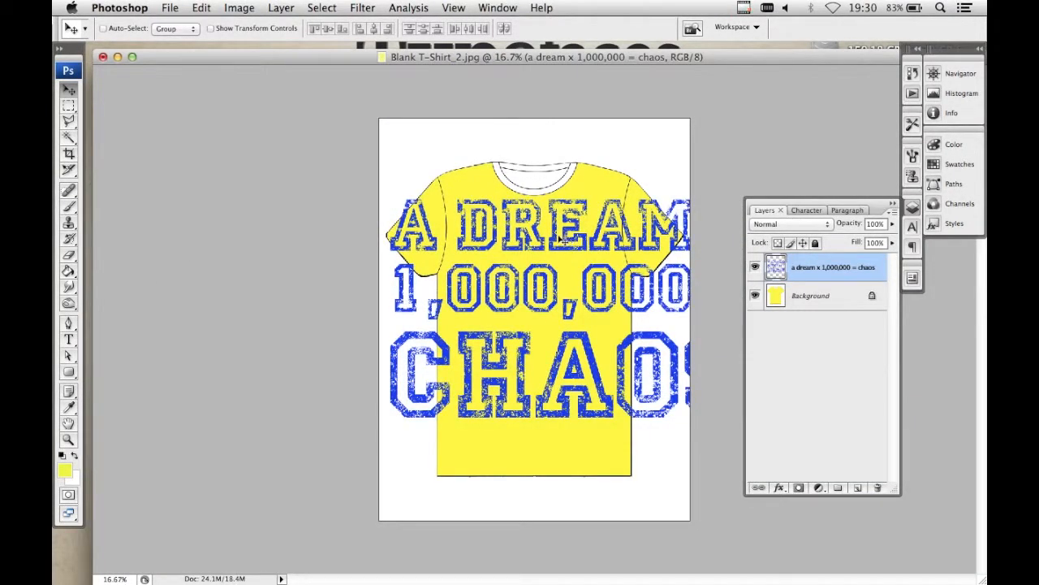
pyautogui.press('super+t')
pyautogui.moveTo(390, 200); pyautogui.dragTo(495, 235)
pyautogui.moveTo(686, 368); pyautogui.dragTo(613, 323)
pyautogui.doubleClick(578, 308)
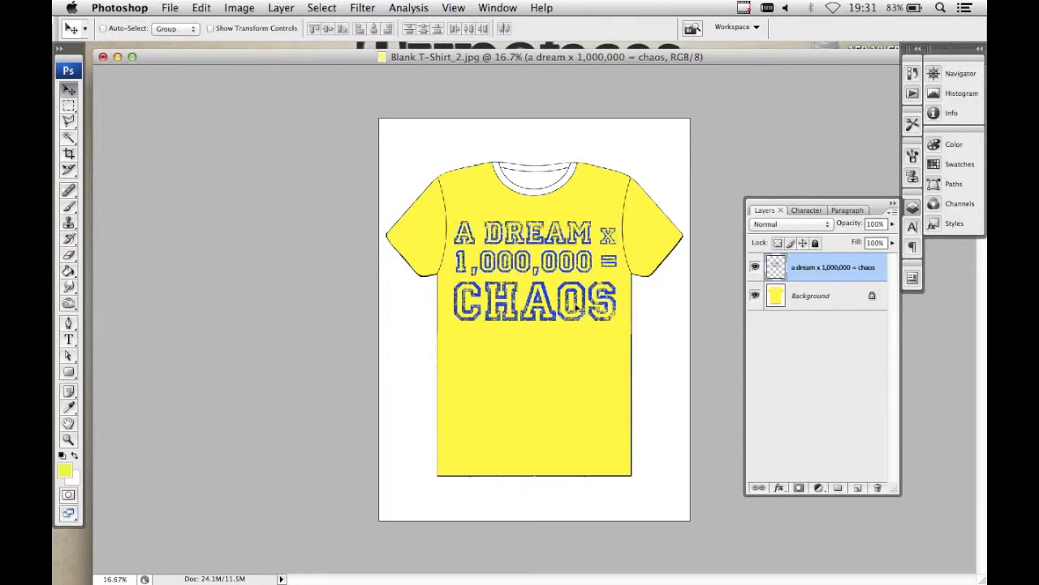
# - Examine the distressed lettering on the T-shirt at about 31.66% zoom
pyautogui.click(956, 73)
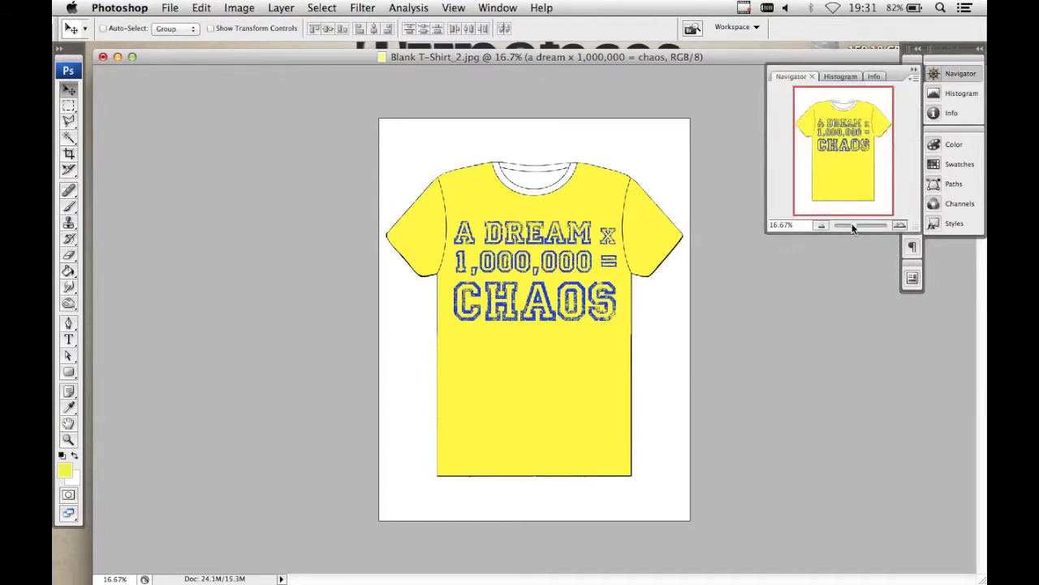
pyautogui.moveTo(848, 225)
pyautogui.mouseDown()
pyautogui.moveTo(865, 225)
pyautogui.moveTo(856, 224)
pyautogui.mouseUp()
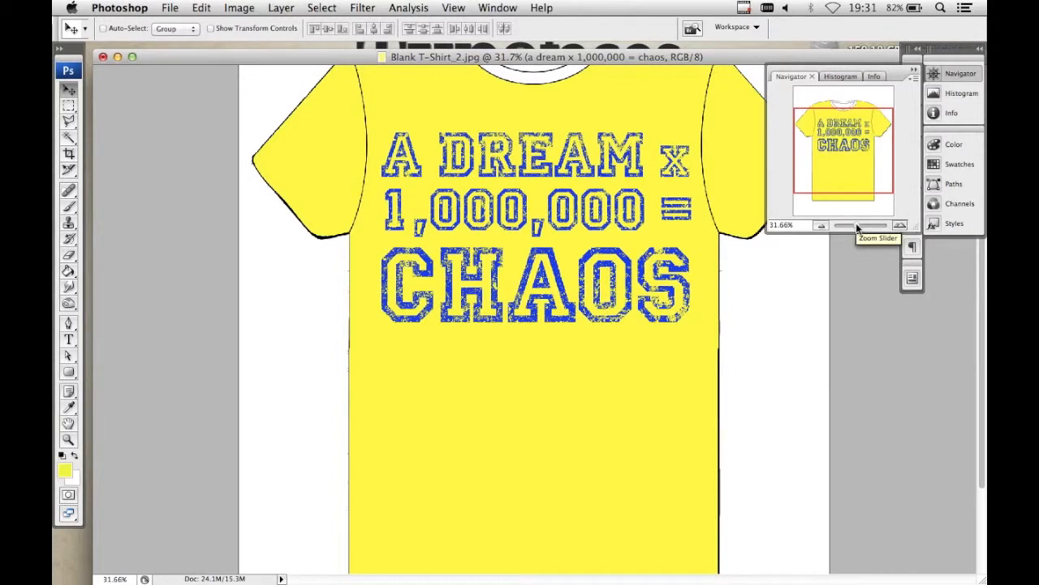
pyautogui.scroll(5, 816, 264)
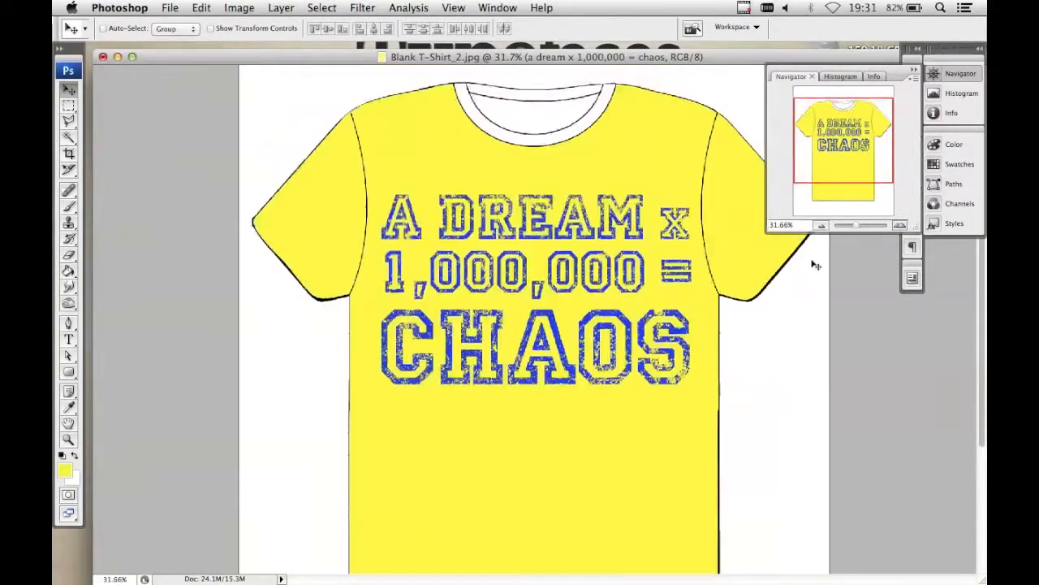
pyautogui.scroll(-1, 816, 264)
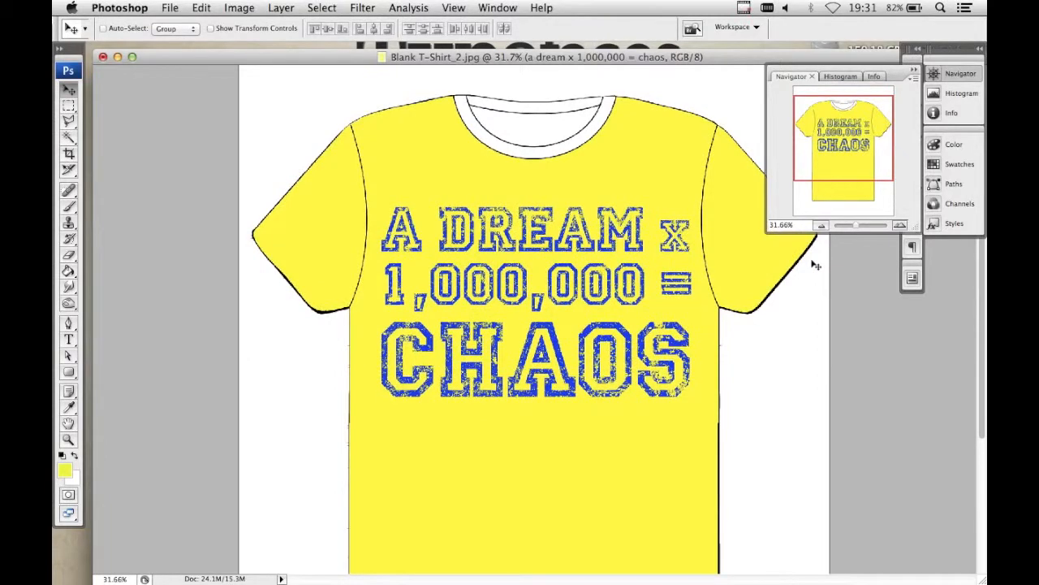